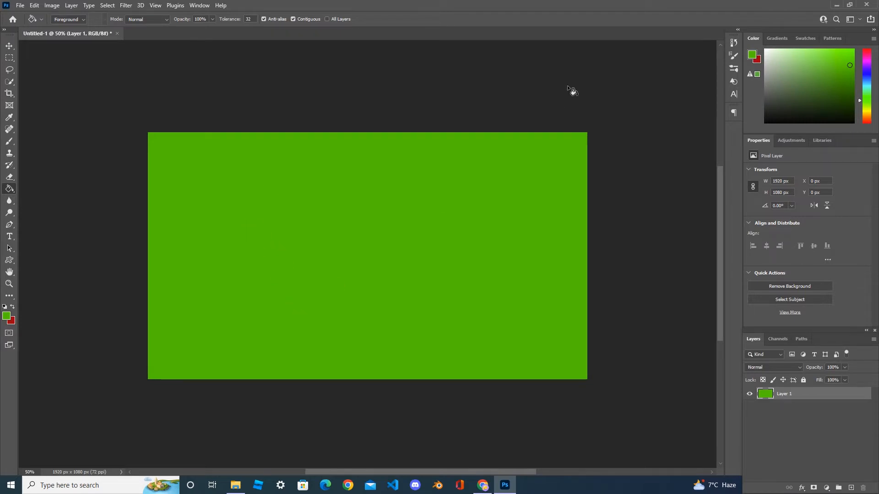
Step: Choose the checkmark from the Symbols group as the shape for the Custom Shape tool
{"action": "left_click", "coordinate": [11, 262]}
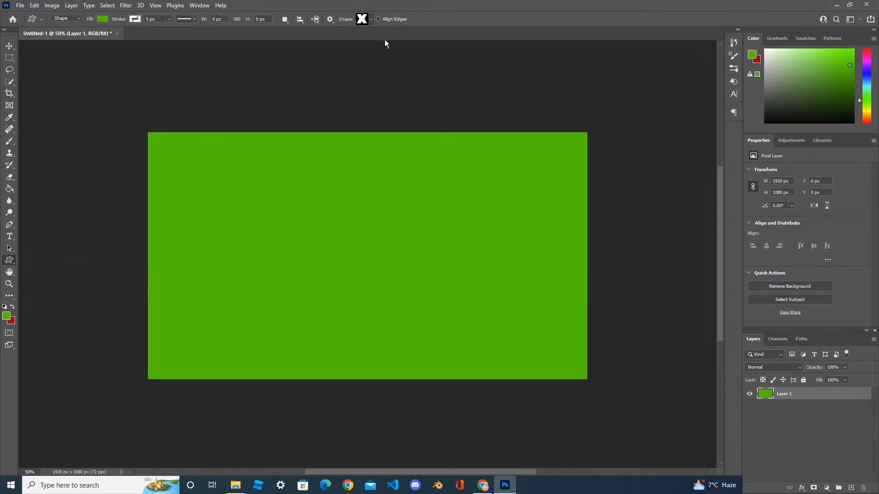
{"action": "left_click", "coordinate": [371, 20]}
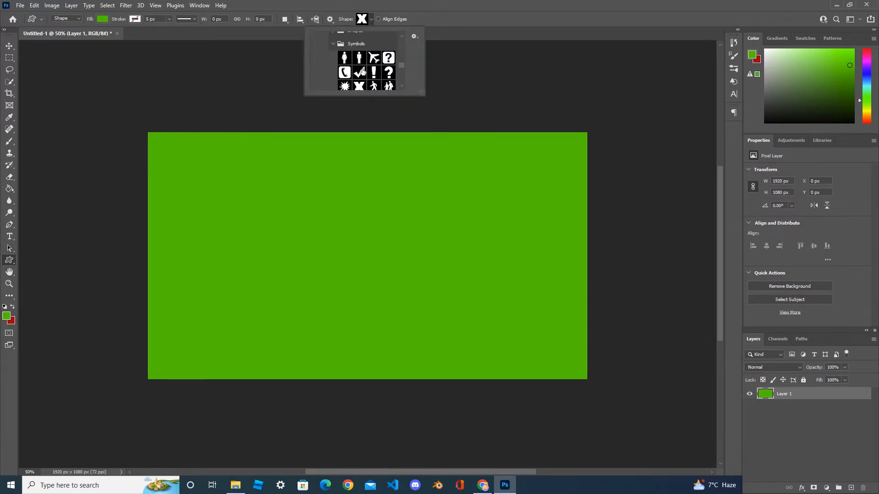
{"action": "left_click", "coordinate": [333, 44]}
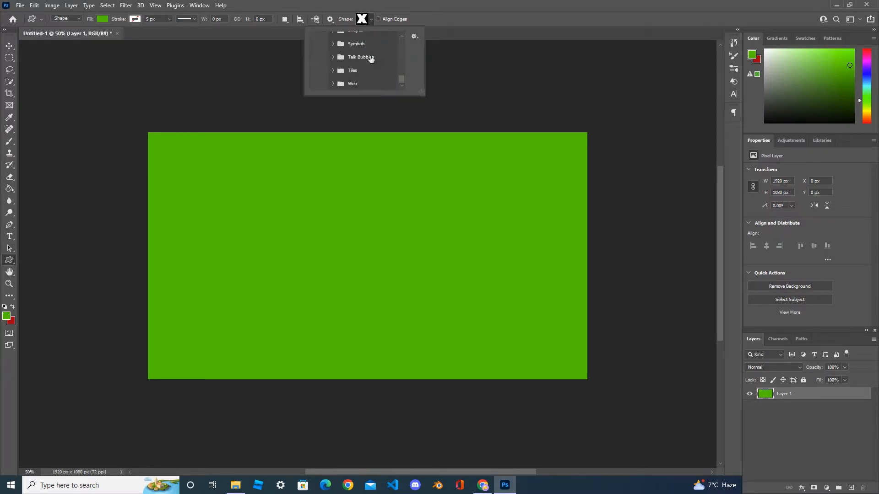
{"action": "left_click", "coordinate": [334, 44]}
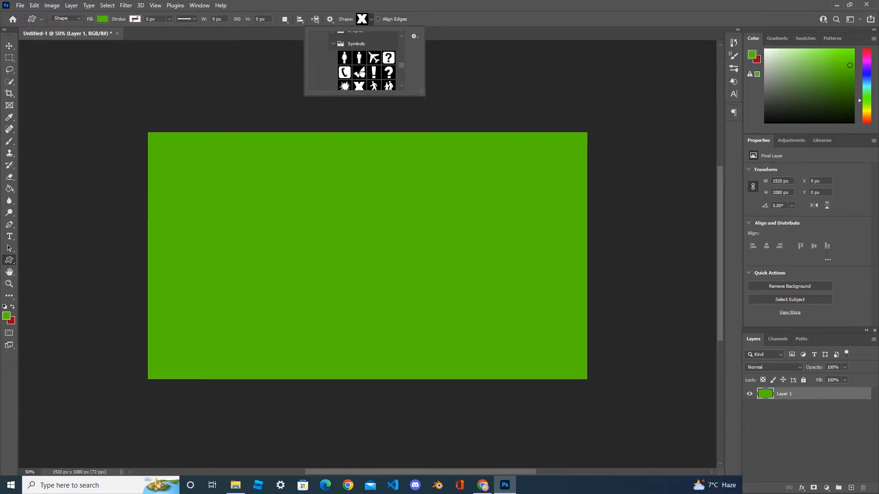
{"action": "left_click", "coordinate": [362, 75]}
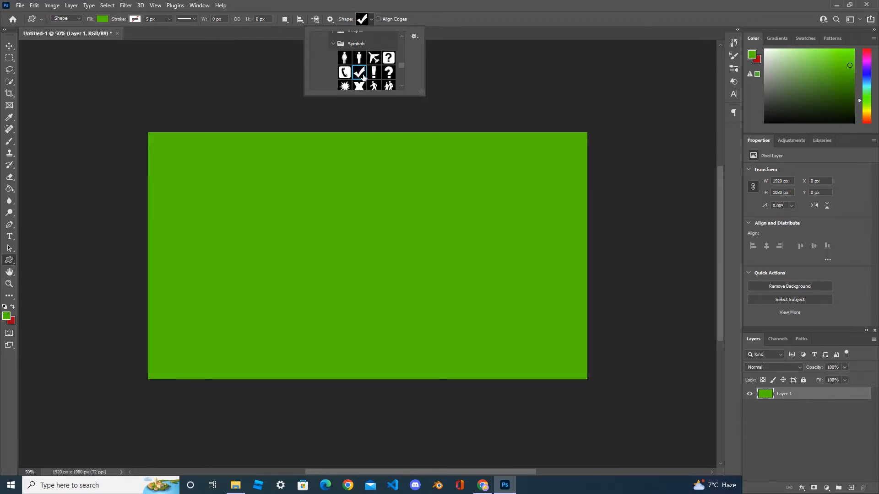
Step: Set the foreground color to blue (#360ac7) and draw a checkmark about 1034 by 580 px across the middle of the canvas
{"action": "left_click", "coordinate": [12, 307]}
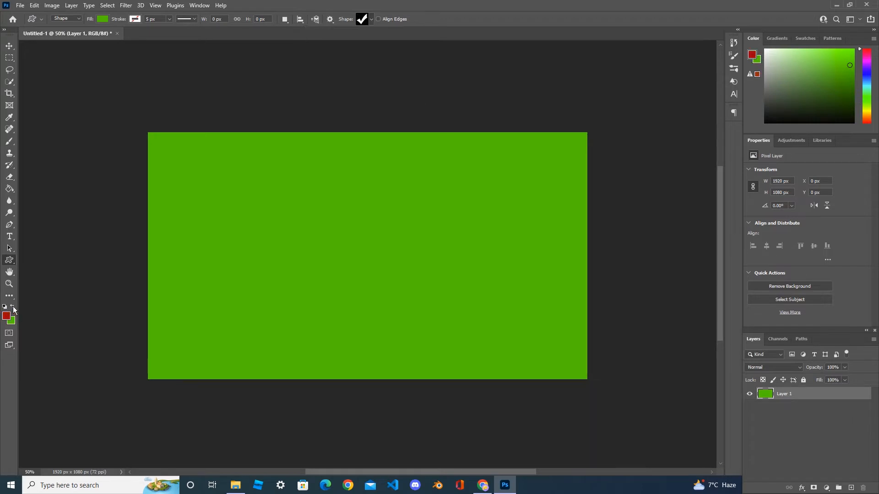
{"action": "left_click", "coordinate": [12, 307]}
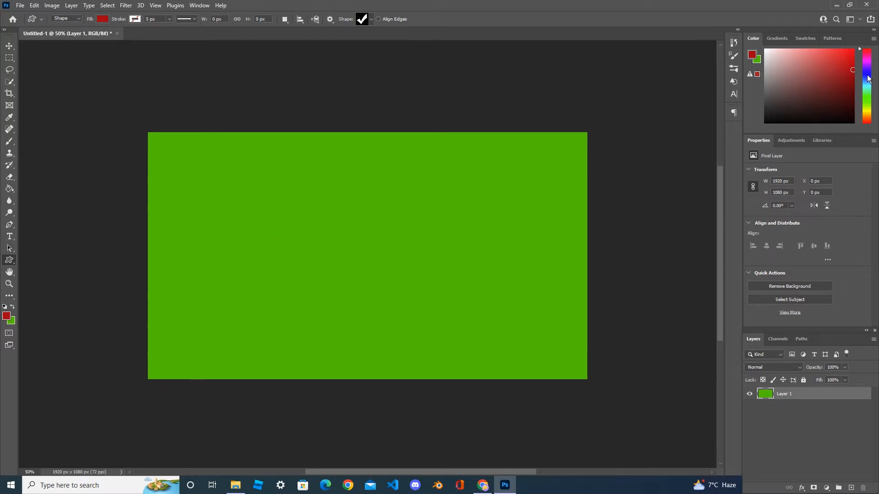
{"action": "left_click", "coordinate": [870, 90]}
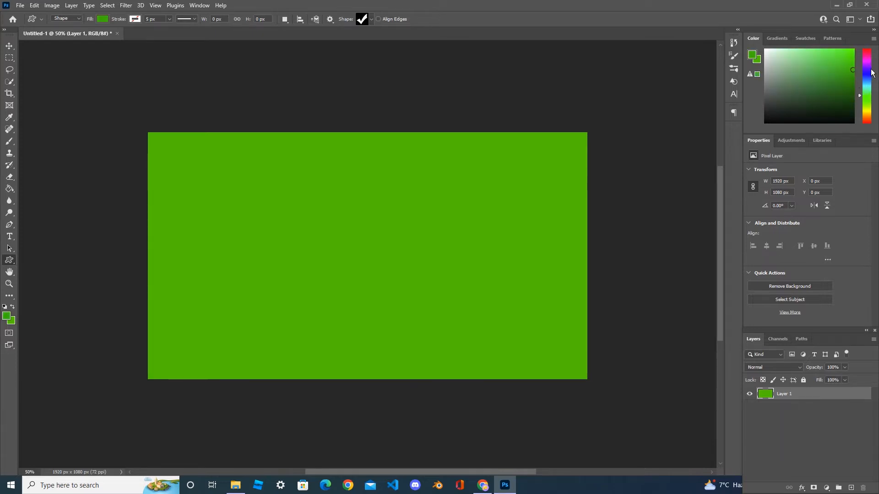
{"action": "left_click", "coordinate": [871, 69]}
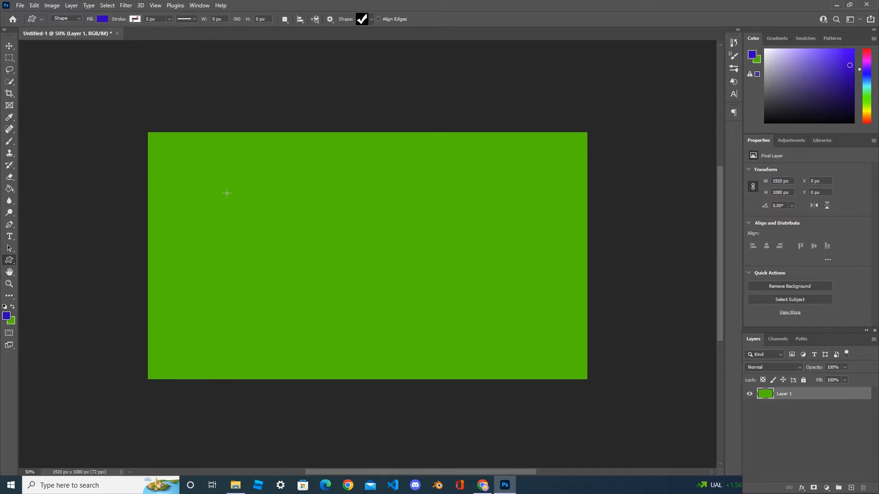
{"action": "left_click_drag", "start_coordinate": [259, 190], "coordinate": [495, 323]}
Step: Move the blue checkmark to about X 366 px, Y 202 px on the canvas
{"action": "left_click", "coordinate": [9, 45]}
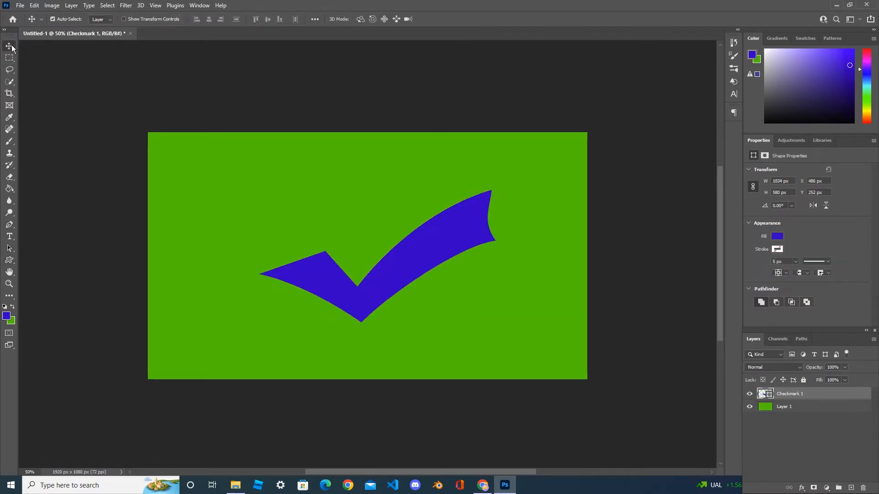
{"action": "left_click_drag", "start_coordinate": [395, 271], "coordinate": [359, 257]}
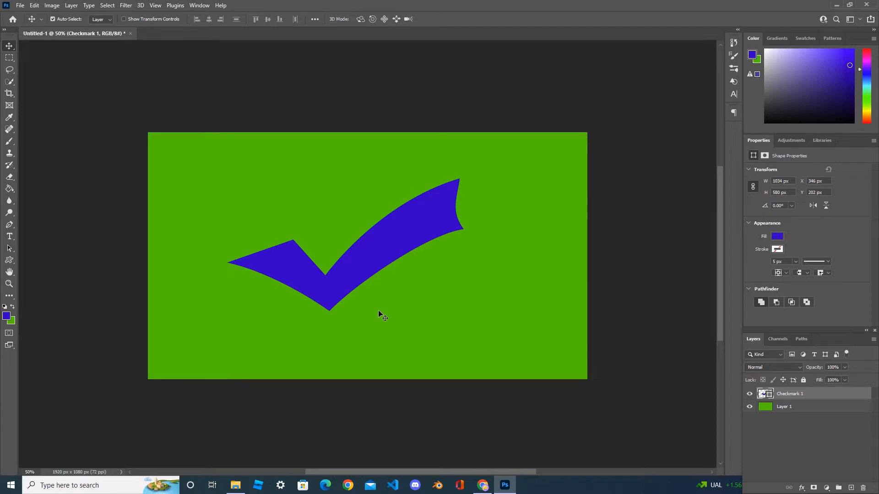
{"action": "left_click_drag", "start_coordinate": [360, 272], "coordinate": [366, 270]}
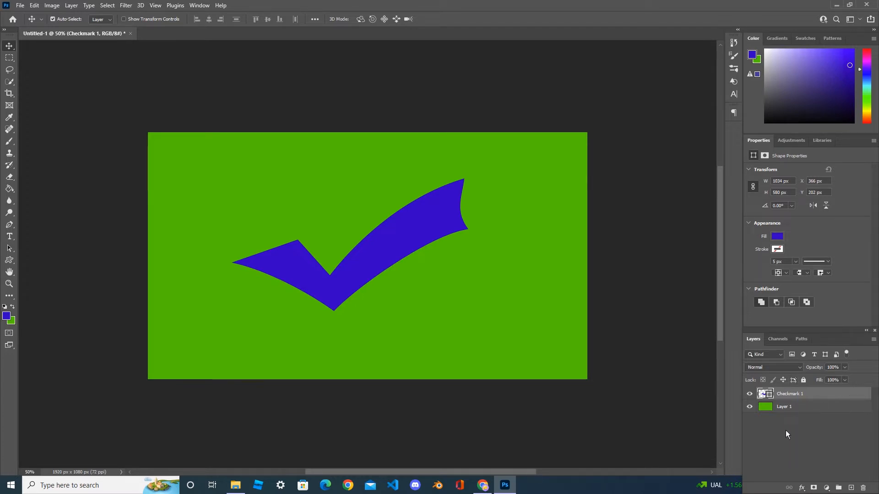
Step: Add a black drop shadow to the checkmark layer with distance 21 px, spread 15% and size 13 px, and collapse its effects list
{"action": "left_click", "coordinate": [804, 491]}
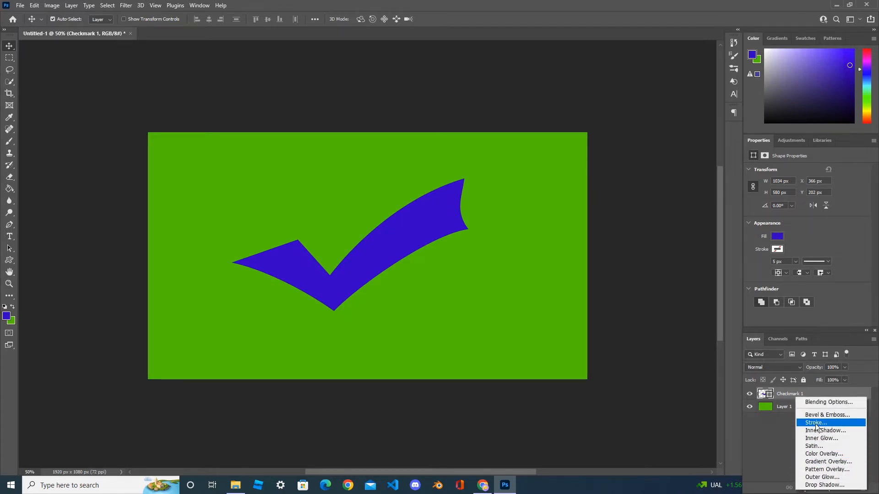
{"action": "left_click", "coordinate": [836, 485]}
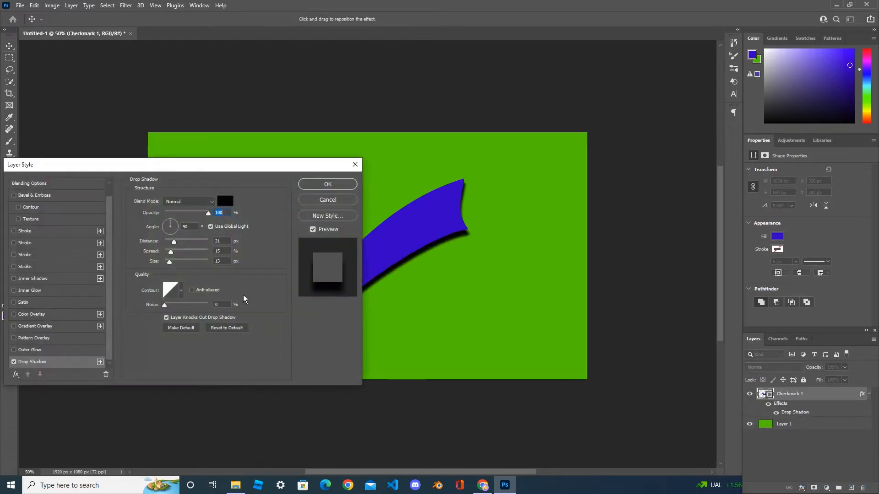
{"action": "left_click_drag", "start_coordinate": [204, 171], "coordinate": [278, 18]}
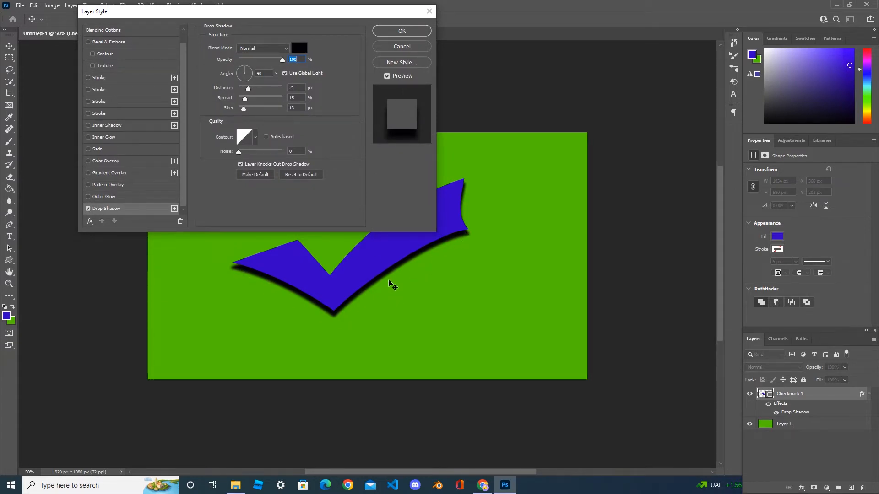
{"action": "left_click", "coordinate": [417, 33]}
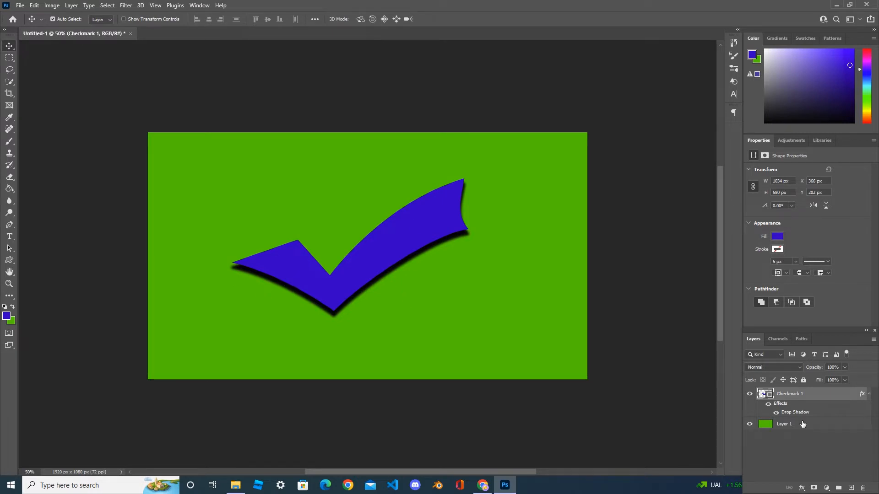
{"action": "left_click", "coordinate": [869, 395]}
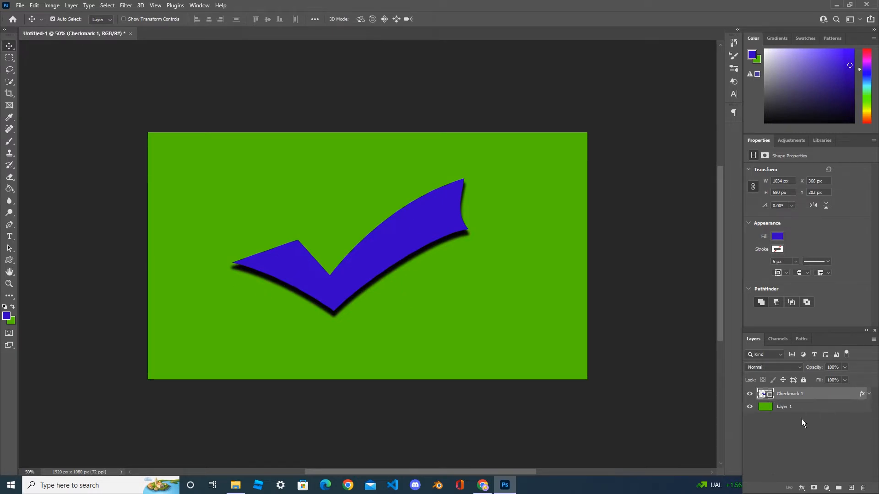
Step: Add a 5 px outside stroke in near-white (#fcfbfb) to the checkmark layer
{"action": "left_click", "coordinate": [802, 488]}
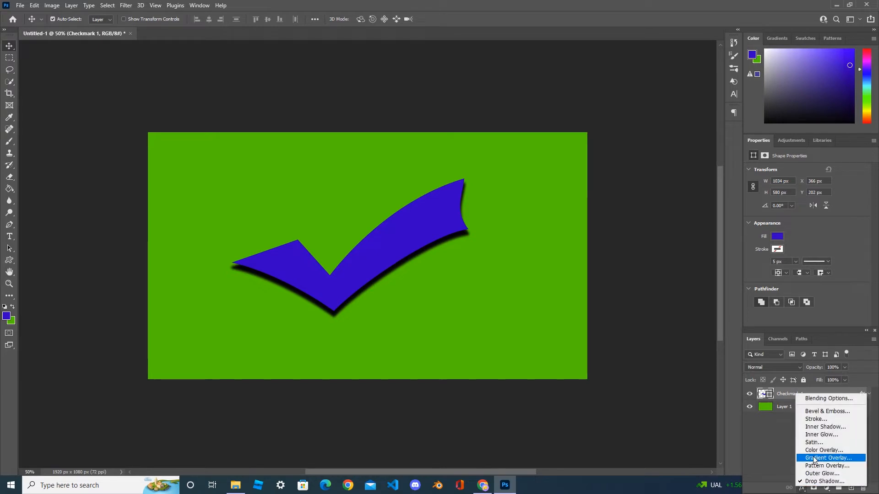
{"action": "left_click", "coordinate": [819, 421]}
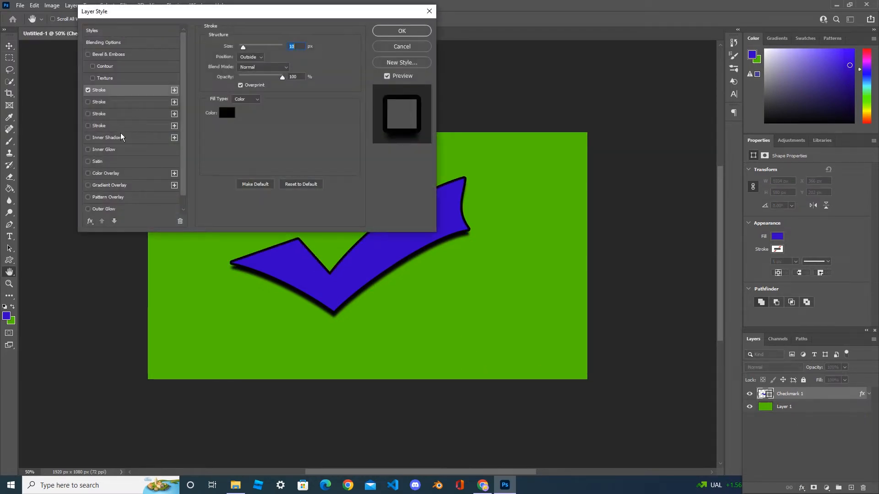
{"action": "left_click", "coordinate": [225, 114]}
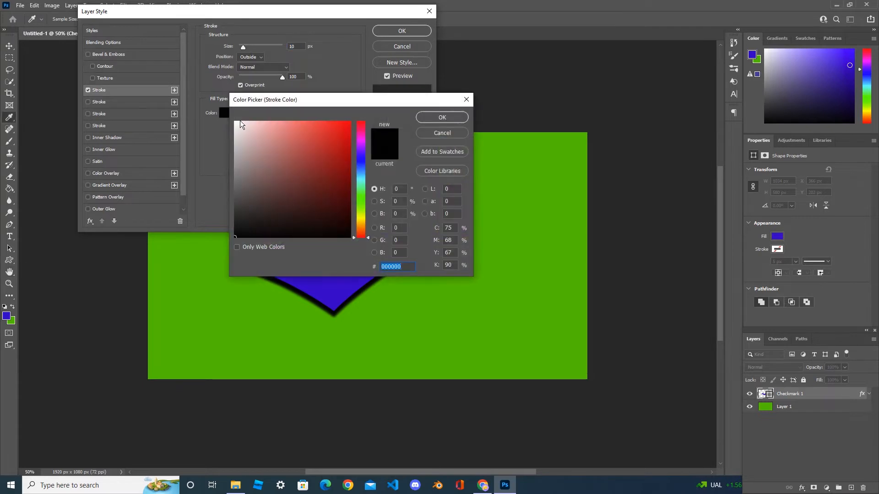
{"action": "left_click", "coordinate": [235, 123]}
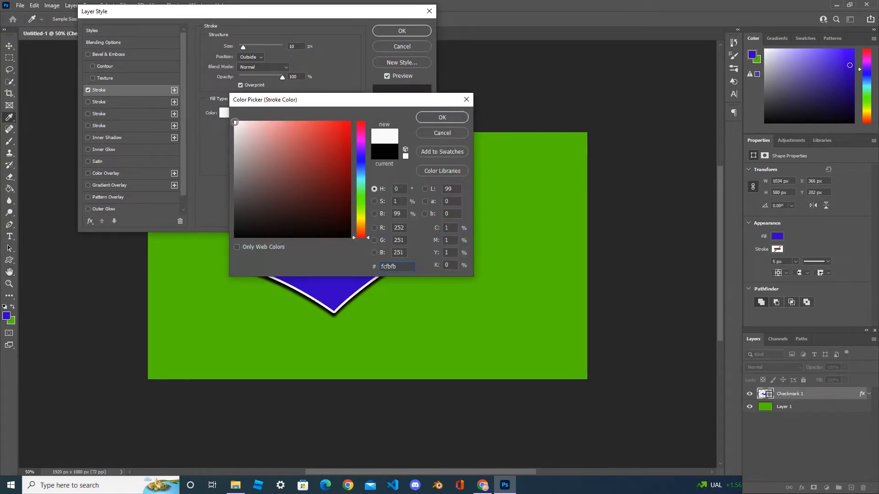
{"action": "left_click", "coordinate": [452, 117]}
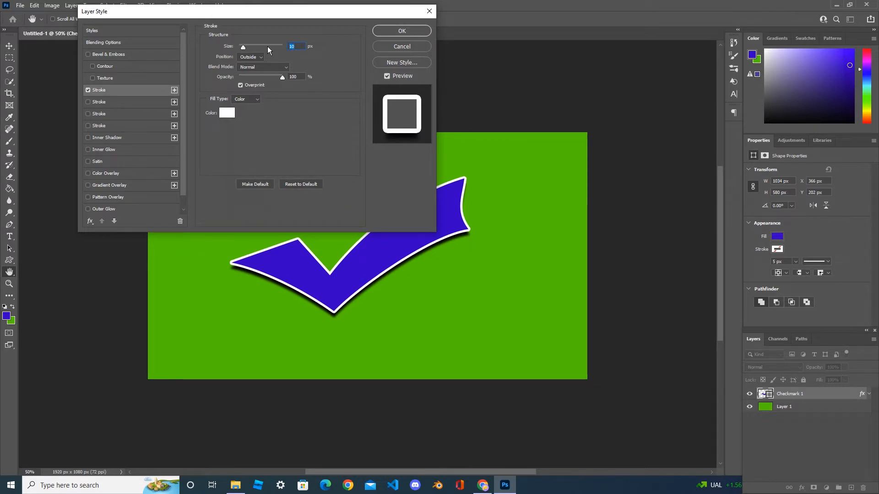
{"action": "type", "text": "5"}
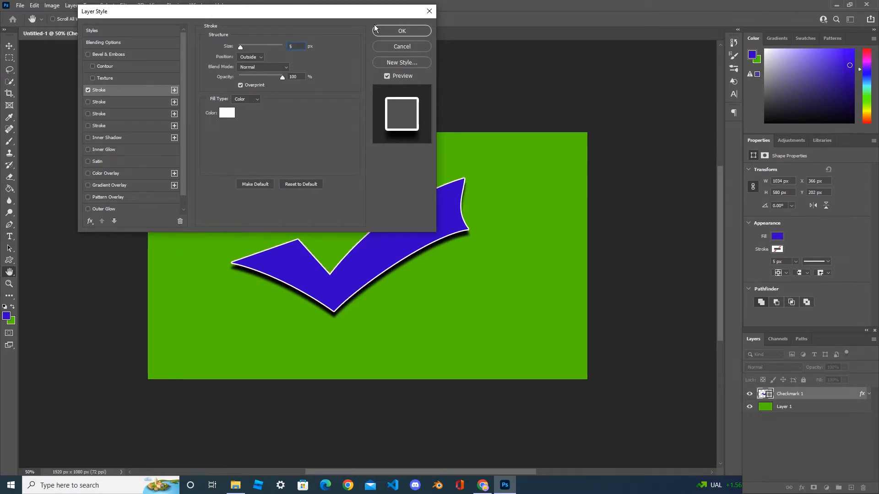
{"action": "left_click", "coordinate": [391, 33]}
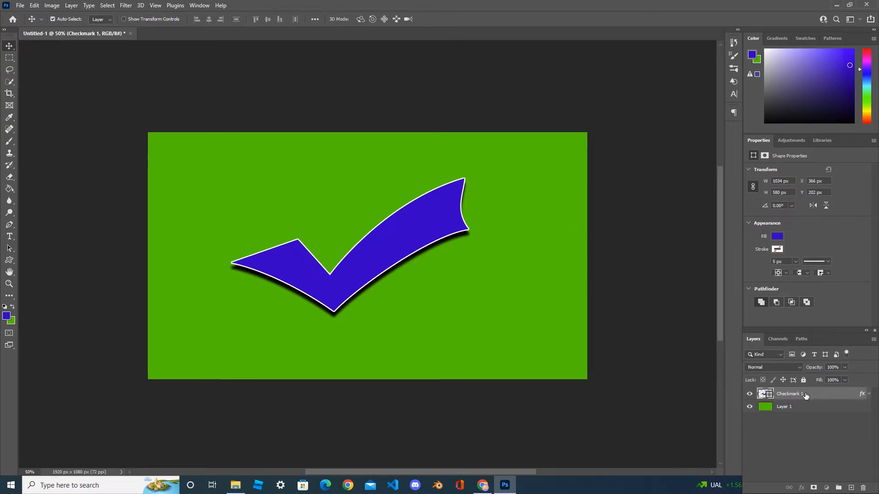
Step: Duplicate the checkmark layer and change the copy's fill color to near-white (#fcfcfe)
{"action": "left_click_drag", "start_coordinate": [817, 393], "coordinate": [851, 488]}
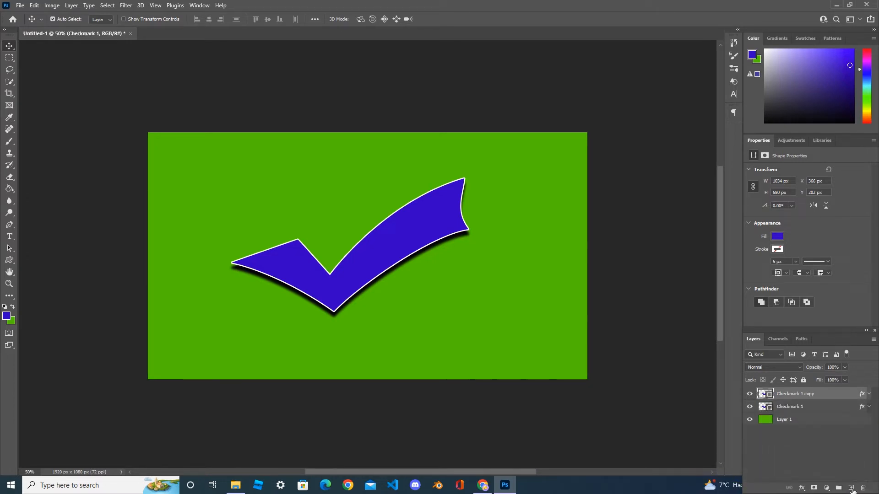
{"action": "double_click", "coordinate": [771, 398]}
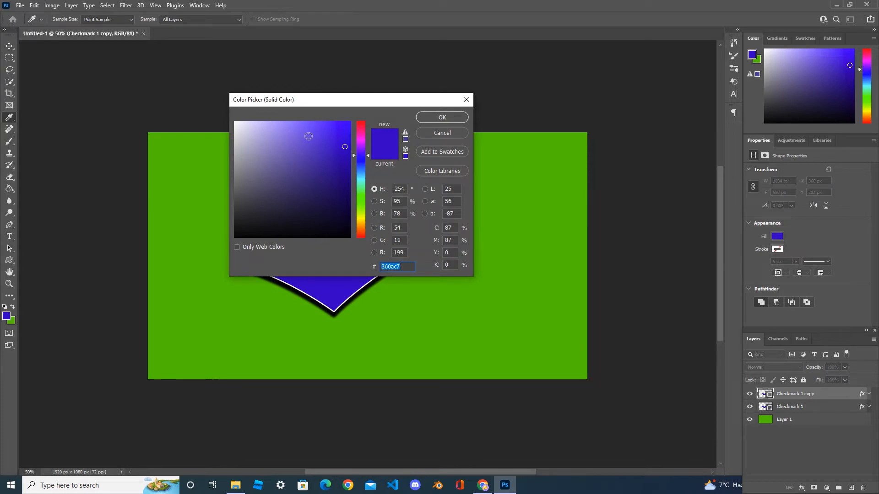
{"action": "left_click", "coordinate": [235, 122]}
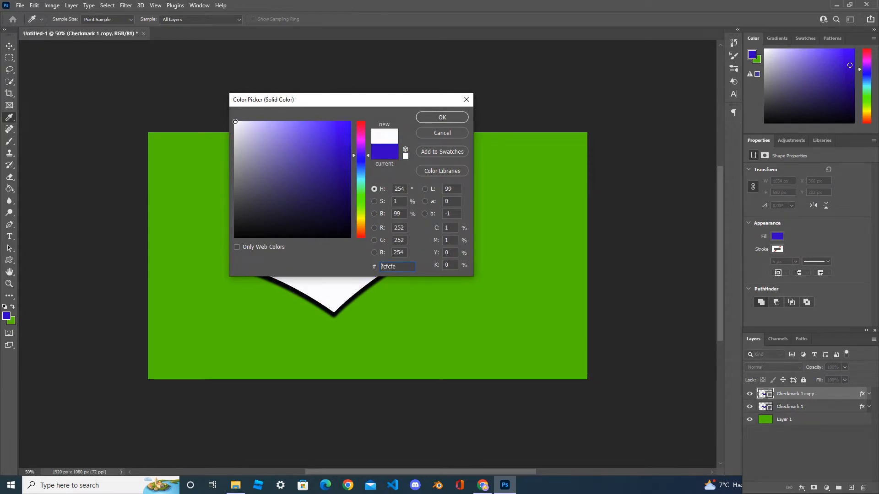
{"action": "left_click", "coordinate": [431, 118]}
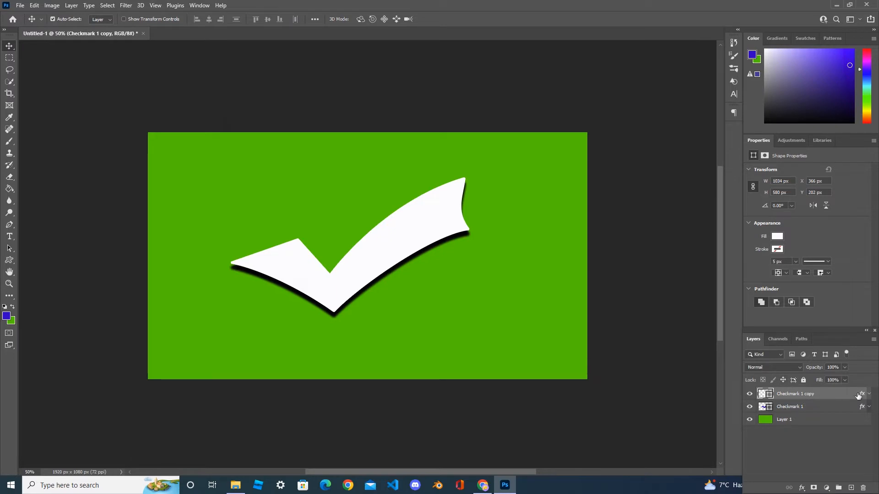
Step: Turn off the drop shadow effect on the white checkmark copy
{"action": "left_click", "coordinate": [799, 488]}
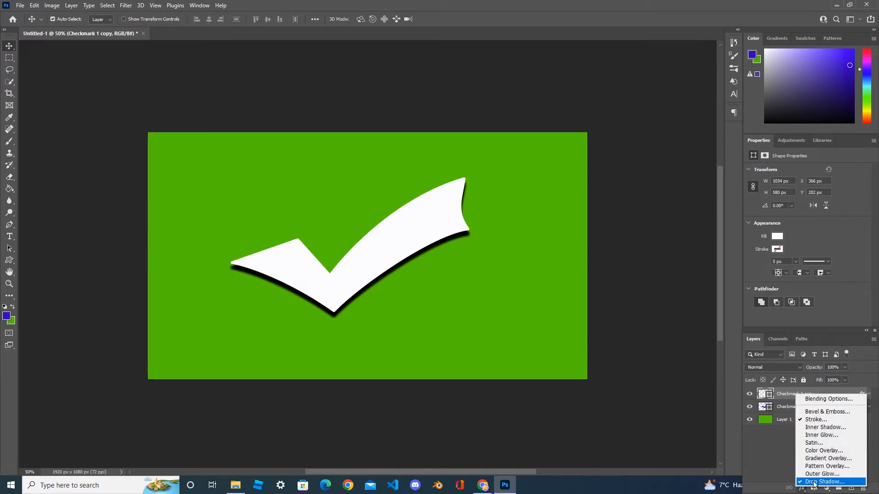
{"action": "left_click", "coordinate": [813, 482]}
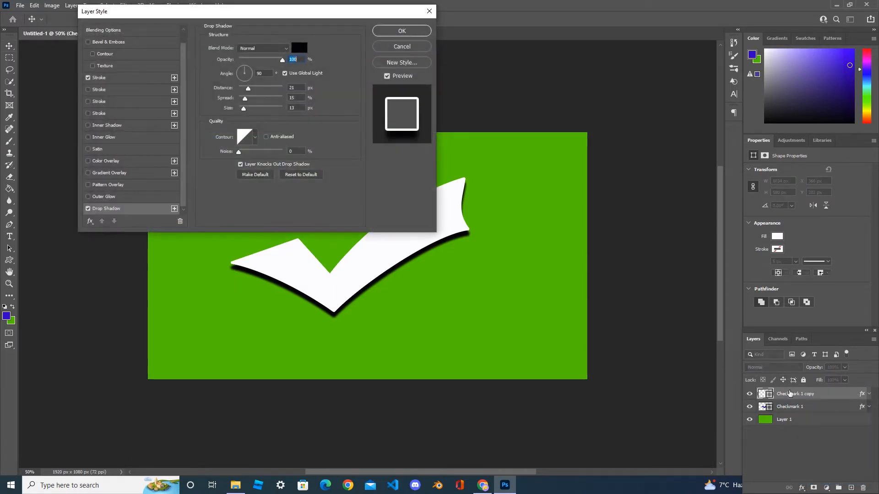
{"action": "left_click", "coordinate": [88, 209]}
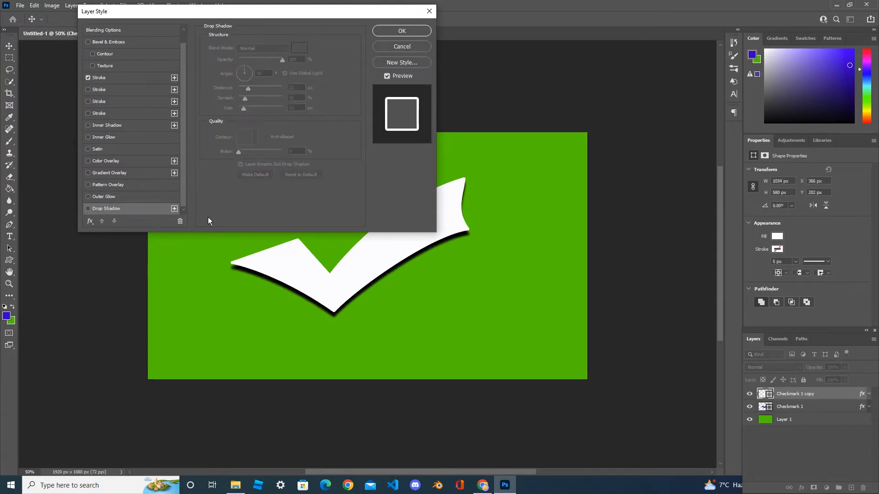
{"action": "left_click", "coordinate": [401, 31]}
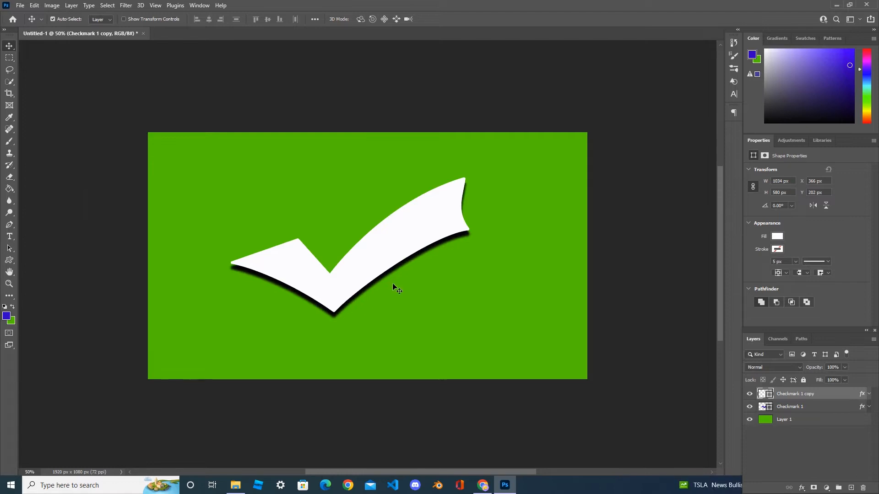
Step: Select both the white and blue checkmark layers and duplicate them together
{"action": "left_click", "coordinate": [821, 409]}
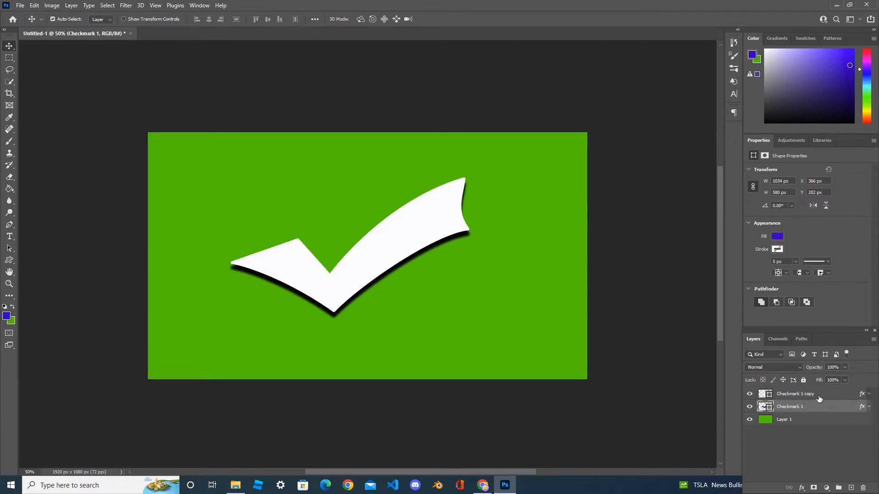
{"action": "left_click", "coordinate": [819, 395]}
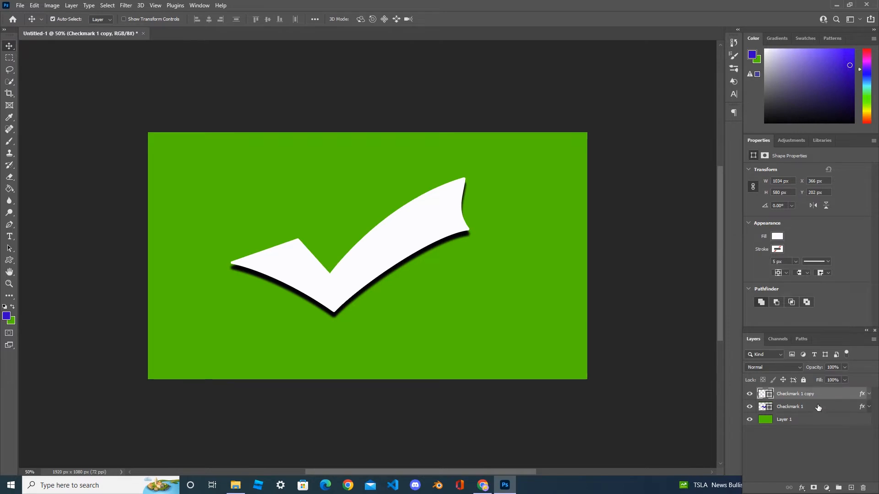
{"action": "left_click", "coordinate": [818, 408], "text": "shift"}
{"action": "left_click_drag", "start_coordinate": [811, 407], "coordinate": [851, 488]}
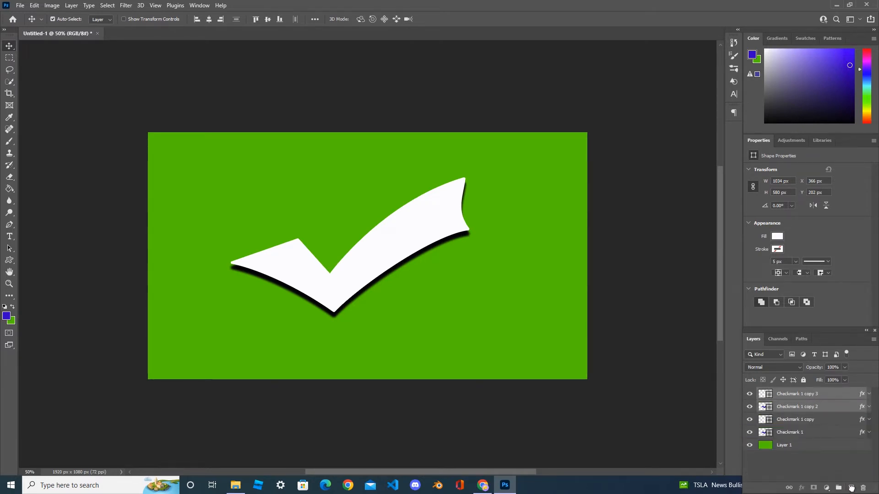
Step: Select all four checkmark layers and duplicate the set twice to make twelve checkmark layers
{"action": "left_click", "coordinate": [806, 397]}
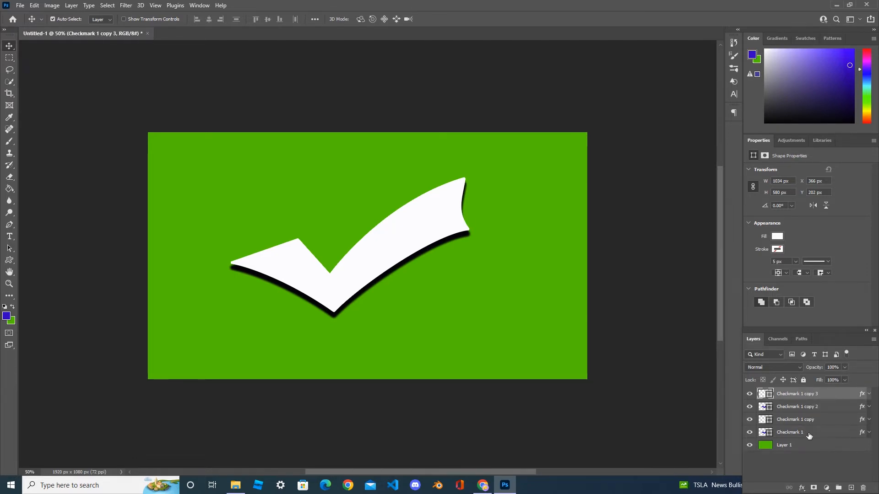
{"action": "left_click", "coordinate": [809, 436], "text": "shift"}
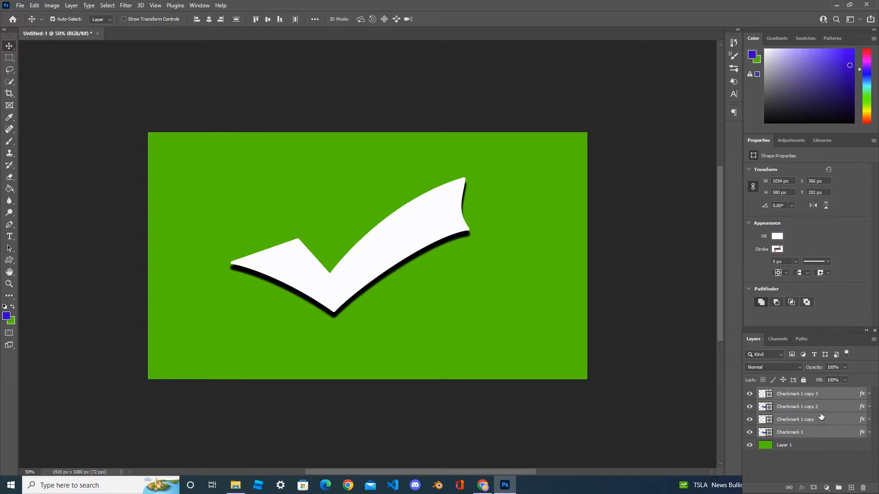
{"action": "left_click_drag", "start_coordinate": [825, 430], "coordinate": [851, 488]}
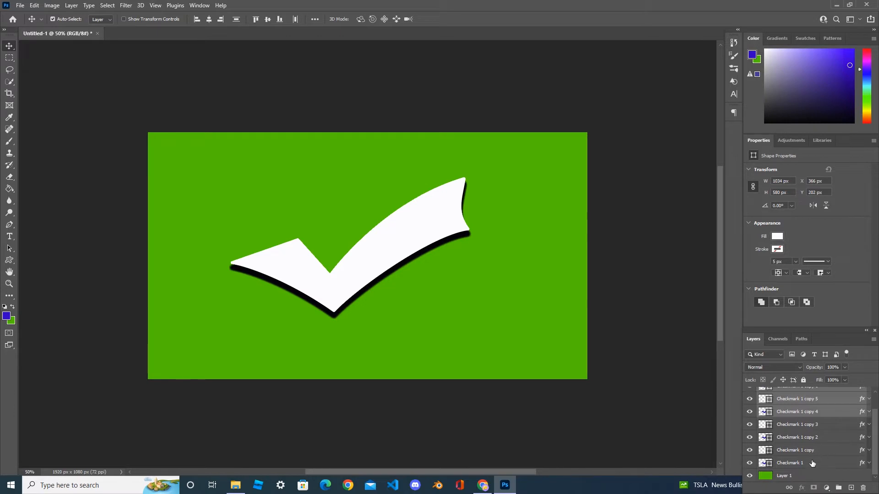
{"action": "key", "text": "ctrl+j"}
{"action": "key", "text": "ctrl+j"}
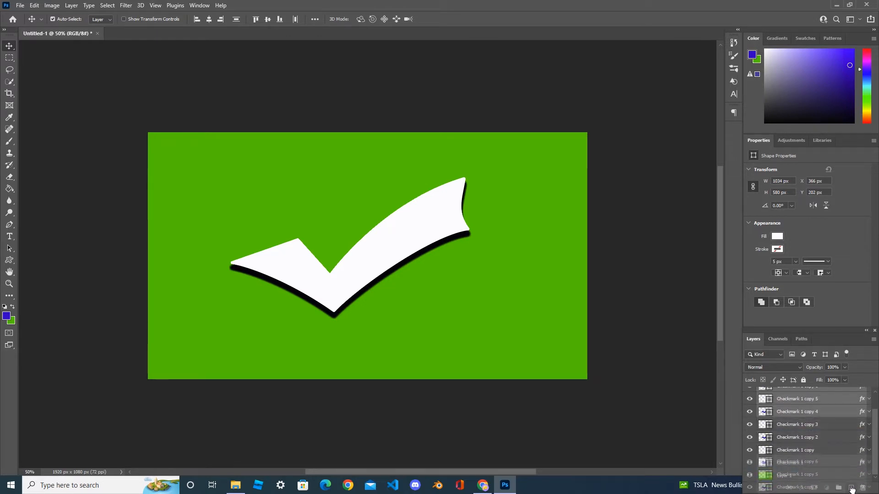
Step: Rename the three lowest checkmark layers, from the bottom of the stack upward, as 1, 2 and 3
{"action": "scroll", "coordinate": [808, 438], "scroll_direction": "down", "scroll_amount": 4}
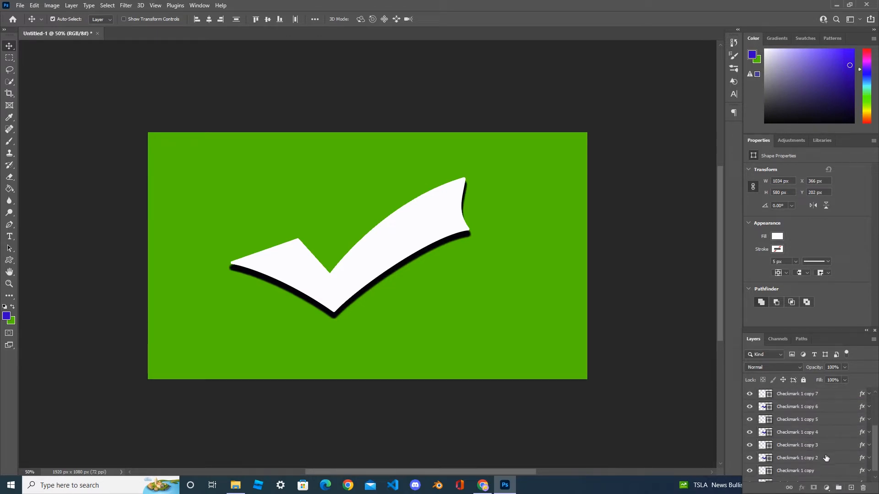
{"action": "left_click", "coordinate": [800, 465]}
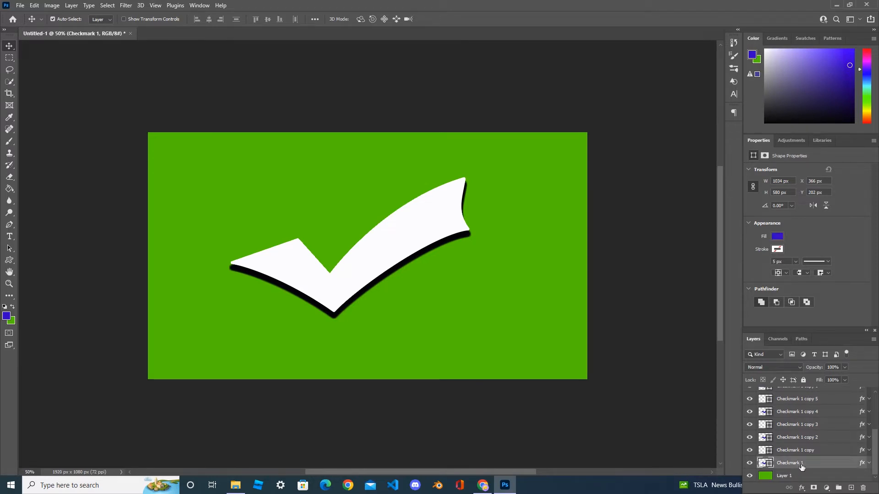
{"action": "double_click", "coordinate": [801, 463]}
{"action": "type", "text": "1"}
{"action": "key", "text": "Return"}
{"action": "double_click", "coordinate": [804, 451]}
{"action": "type", "text": "2"}
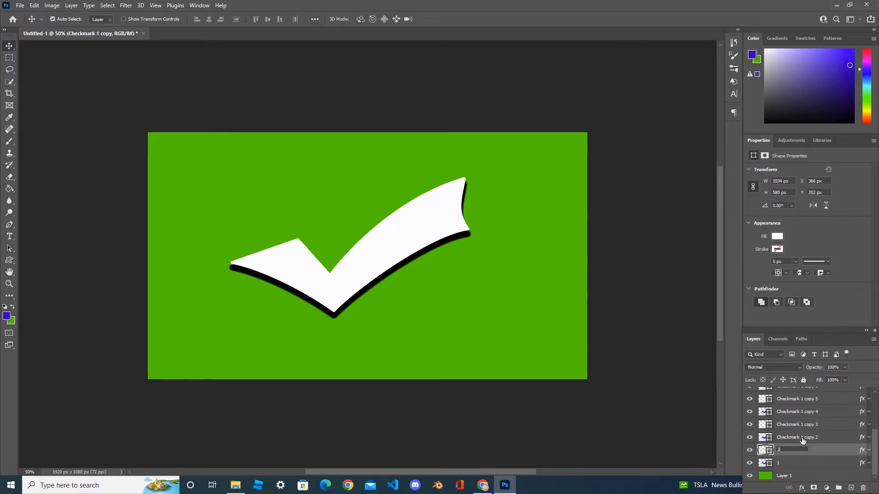
{"action": "key", "text": "Return"}
{"action": "double_click", "coordinate": [803, 438]}
{"action": "type", "text": "3"}
{"action": "key", "text": "Return"}
Step: Rename the next three checkmark layers up the stack, Checkmark 1 copy 3 to copy 5, as 4, 5 and 6
{"action": "double_click", "coordinate": [796, 425]}
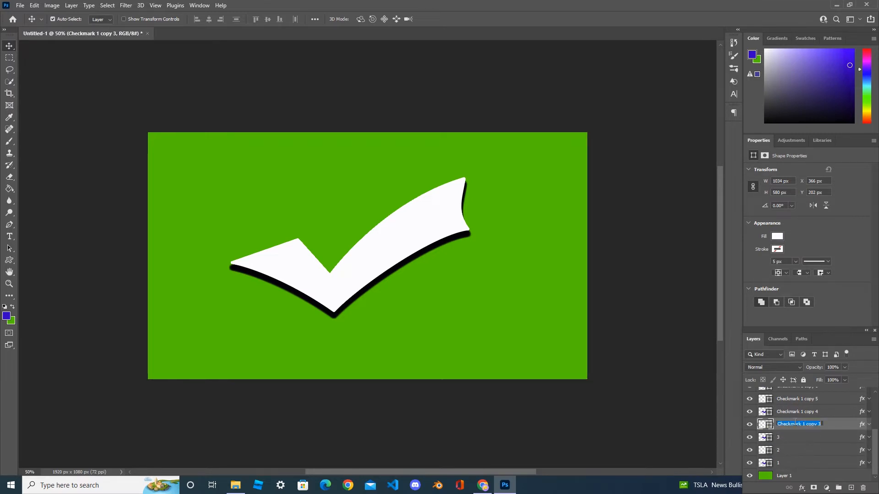
{"action": "type", "text": "4"}
{"action": "key", "text": "Return"}
{"action": "double_click", "coordinate": [792, 411]}
{"action": "type", "text": "5"}
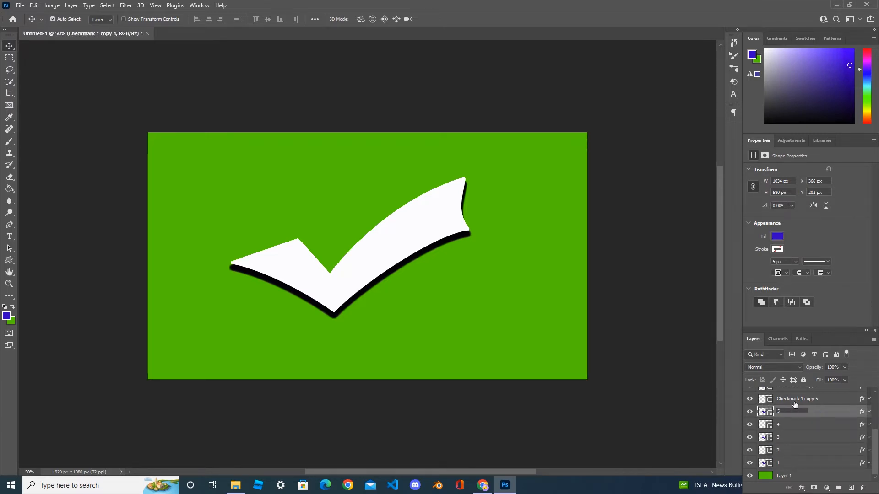
{"action": "key", "text": "Return"}
{"action": "double_click", "coordinate": [795, 400]}
{"action": "type", "text": "6"}
{"action": "key", "text": "Return"}
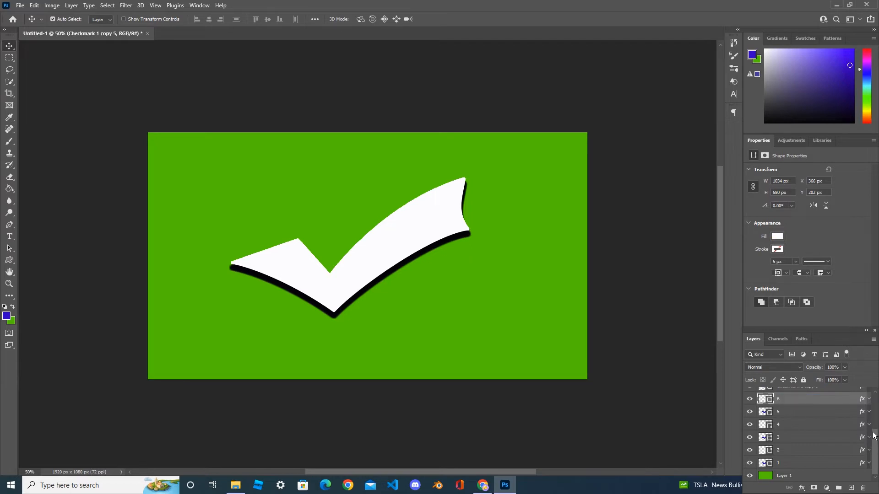
Step: Rename the layers Checkmark 1 copy 6, copy 7 and copy 8 as 7, 8 and 9
{"action": "scroll", "coordinate": [874, 422], "scroll_direction": "up", "scroll_amount": 3}
{"action": "scroll", "coordinate": [876, 409], "scroll_direction": "up", "scroll_amount": 1}
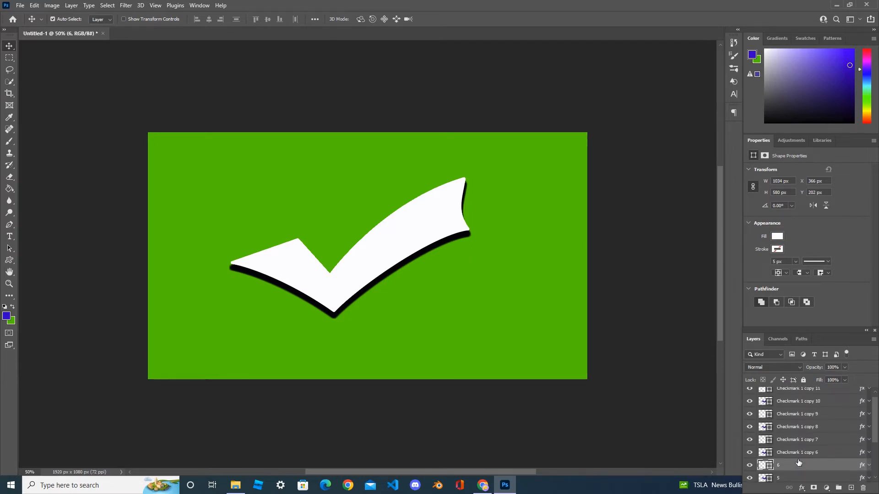
{"action": "double_click", "coordinate": [797, 453]}
{"action": "type", "text": "7"}
{"action": "key", "text": "Return"}
{"action": "double_click", "coordinate": [796, 439]}
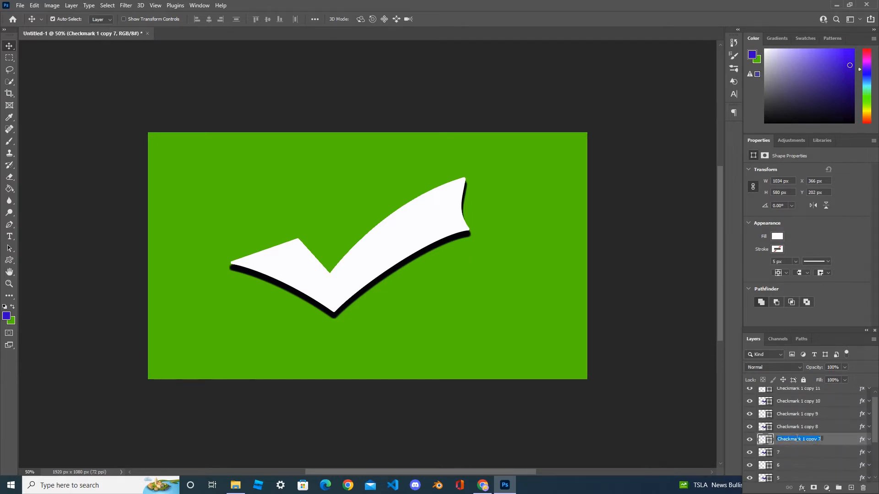
{"action": "type", "text": "8"}
{"action": "key", "text": "Return"}
{"action": "double_click", "coordinate": [792, 427]}
{"action": "type", "text": "9"}
{"action": "key", "text": "Return"}
Step: Rename the top three checkmark layers, Checkmark 1 copy 9 to copy 11, as 10, 11 and 12
{"action": "double_click", "coordinate": [792, 415]}
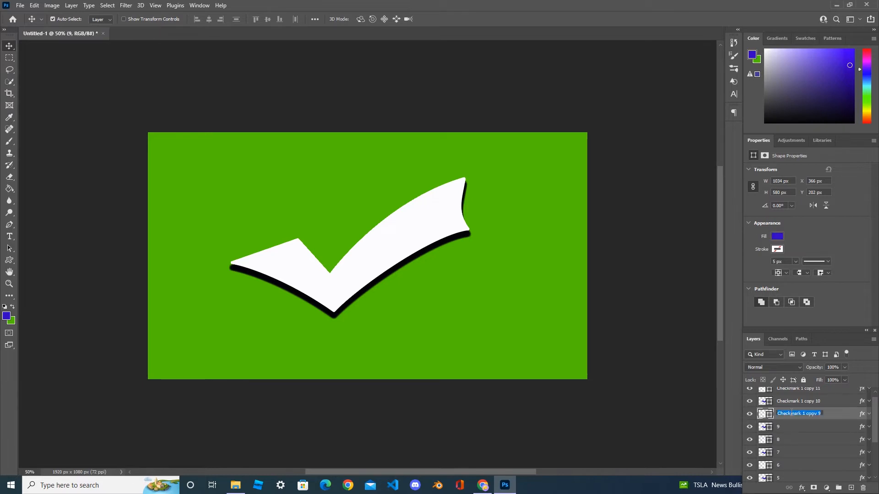
{"action": "type", "text": "10"}
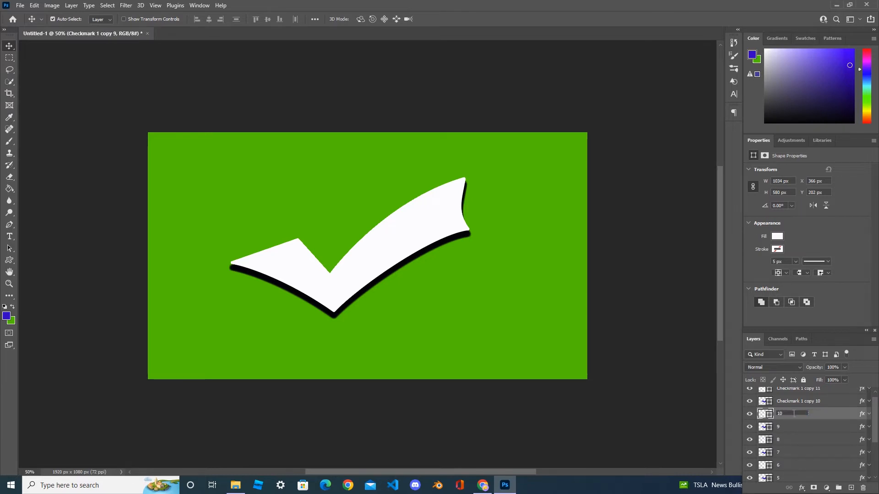
{"action": "key", "text": "Return"}
{"action": "double_click", "coordinate": [795, 401]}
{"action": "type", "text": "11"}
{"action": "key", "text": "Return"}
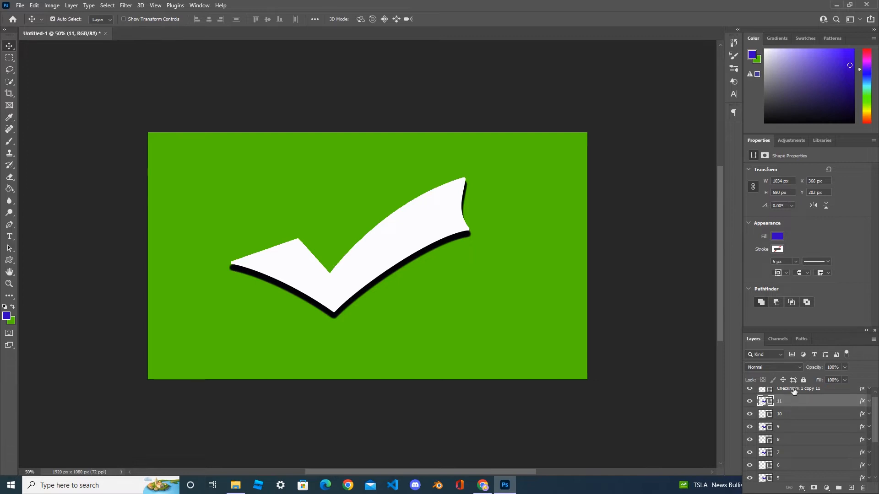
{"action": "double_click", "coordinate": [794, 390]}
{"action": "type", "text": "12"}
{"action": "key", "text": "Return"}
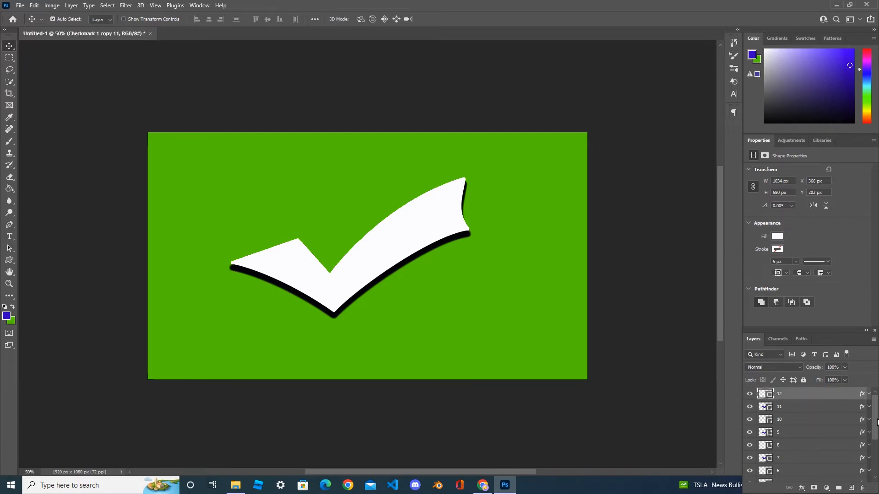
{"action": "scroll", "coordinate": [877, 421], "scroll_direction": "down", "scroll_amount": 3}
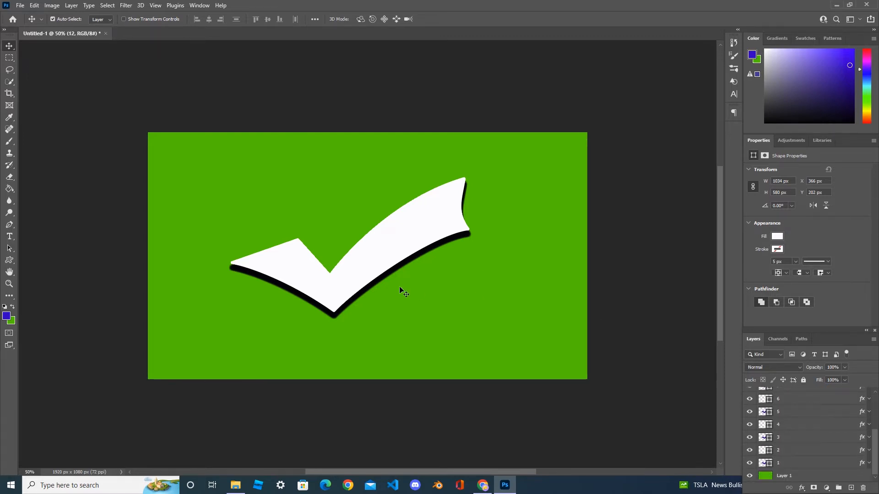
{"action": "scroll", "coordinate": [878, 447], "scroll_direction": "up", "scroll_amount": 3}
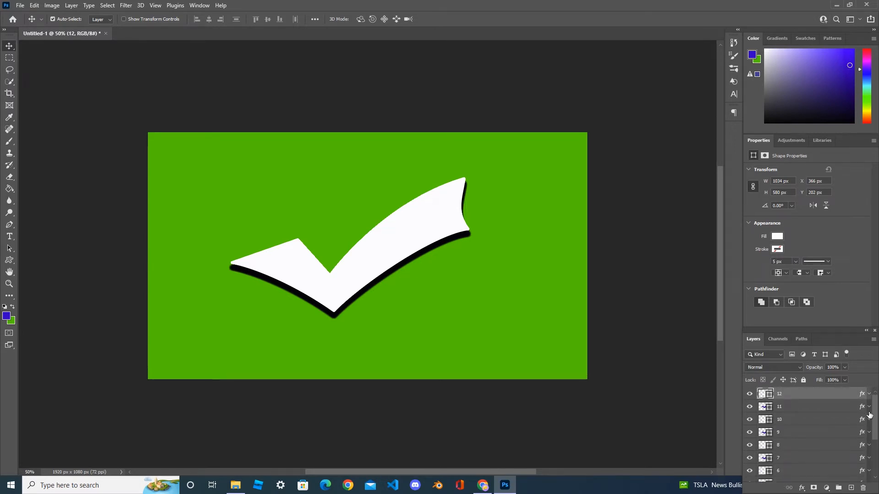
{"action": "left_click_drag", "start_coordinate": [878, 411], "coordinate": [878, 446]}
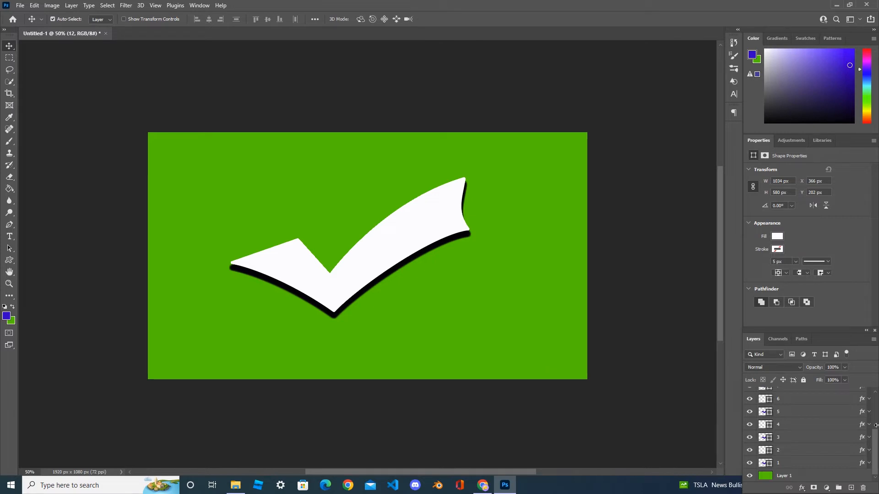
{"action": "left_click_drag", "start_coordinate": [876, 444], "coordinate": [876, 385]}
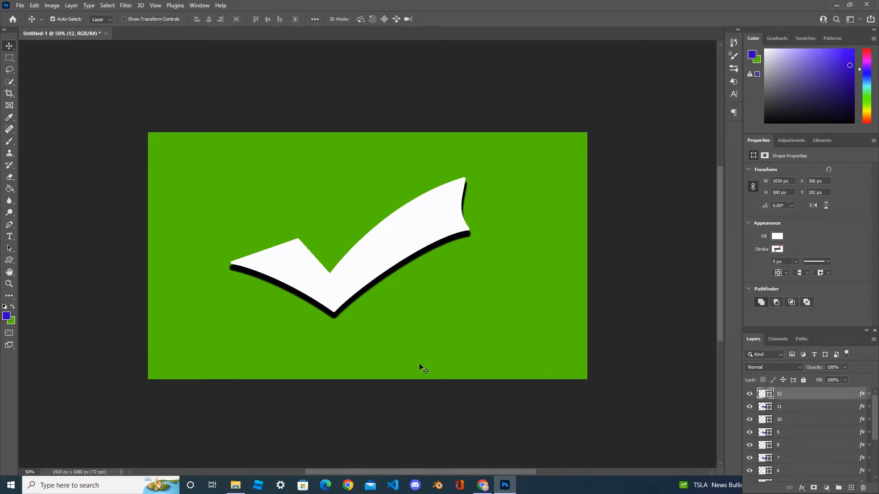
Step: Create a frame animation in the Timeline and convert it to a video timeline
{"action": "left_click", "coordinate": [204, 10]}
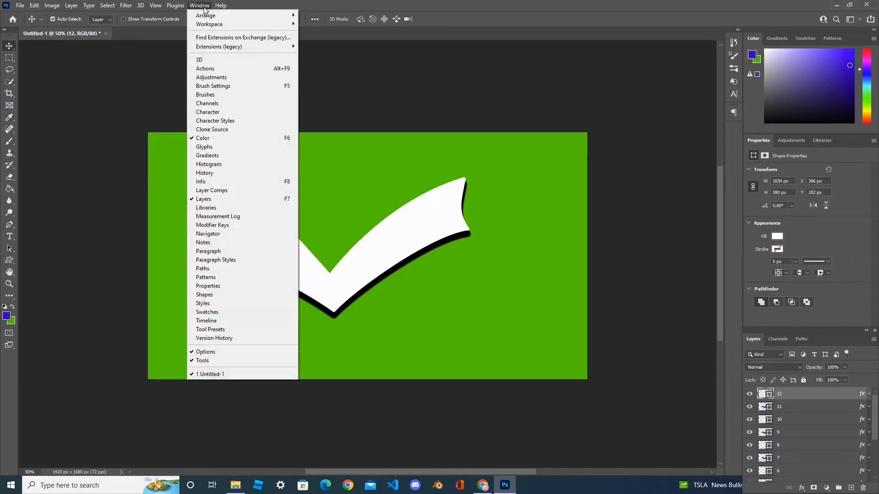
{"action": "left_click", "coordinate": [220, 320]}
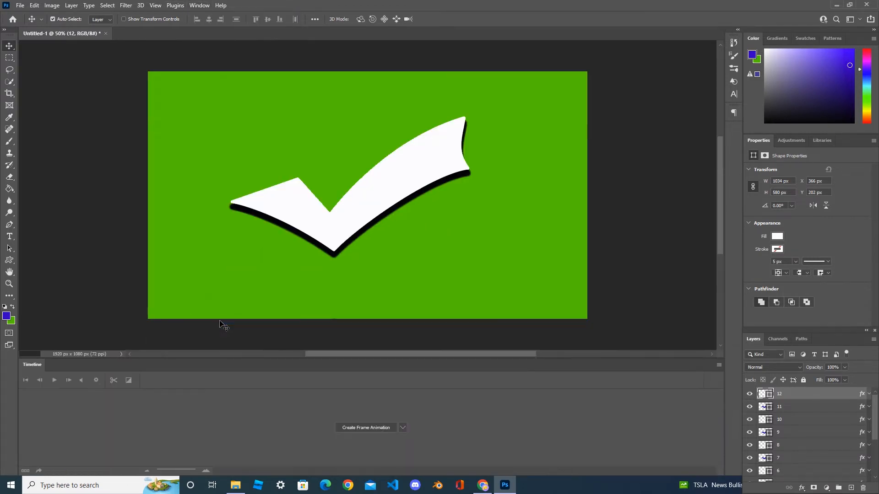
{"action": "left_click", "coordinate": [366, 427]}
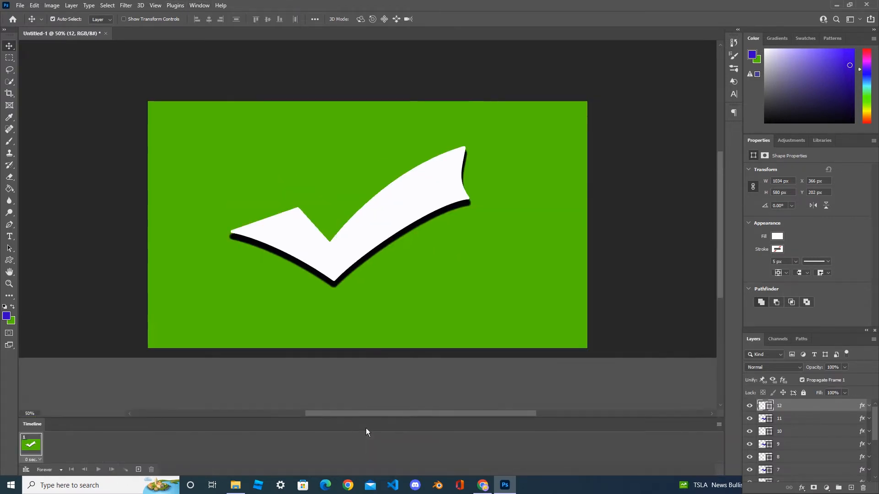
{"action": "left_click", "coordinate": [25, 470]}
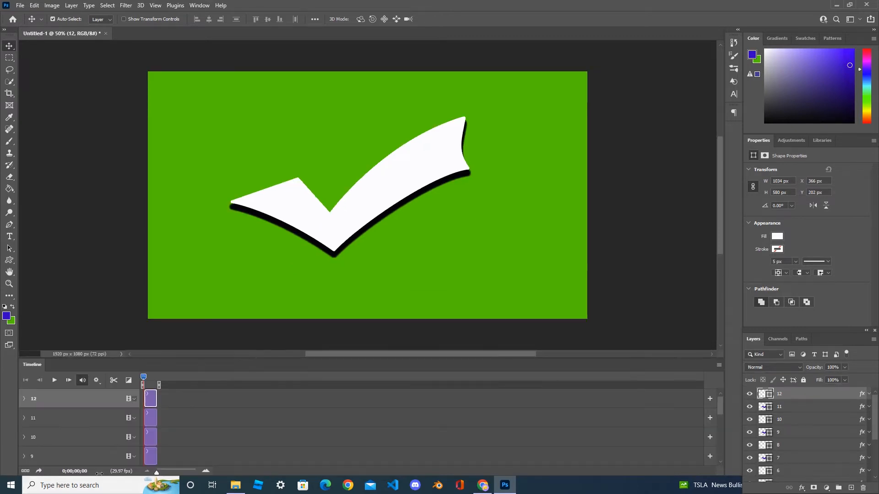
Step: Extend the green background Layer 1 clip in the timeline to a little past the 02:00 mark
{"action": "scroll", "coordinate": [213, 418], "scroll_direction": "down", "scroll_amount": 5}
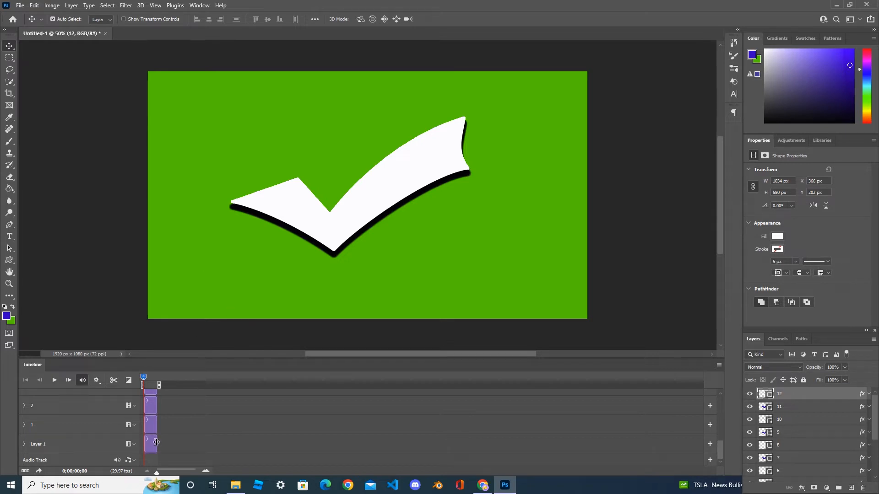
{"action": "left_click_drag", "start_coordinate": [156, 442], "coordinate": [506, 439]}
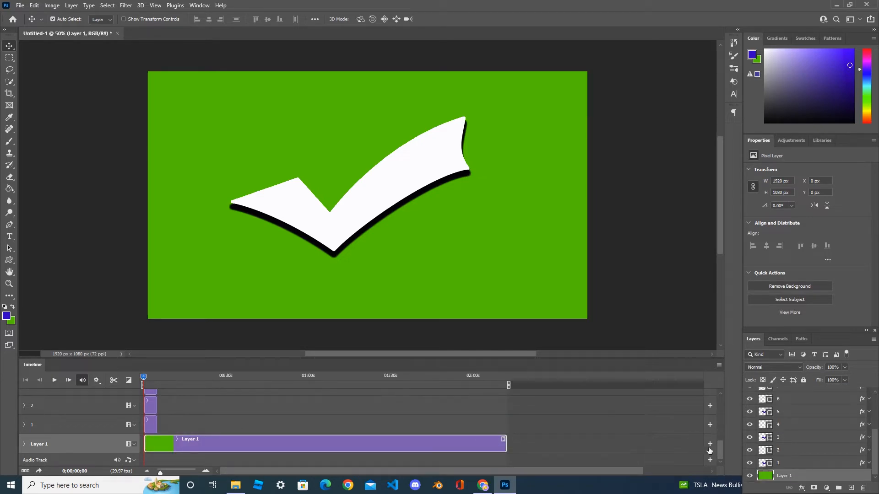
{"action": "left_click_drag", "start_coordinate": [722, 449], "coordinate": [724, 444]}
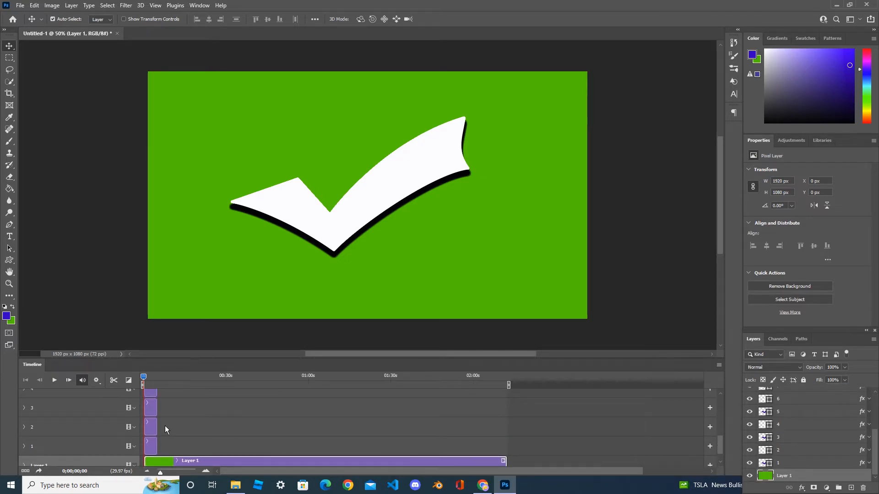
Step: Play the timeline briefly, stop playback and return the playhead to the start
{"action": "scroll", "coordinate": [138, 435], "scroll_direction": "up", "scroll_amount": 3}
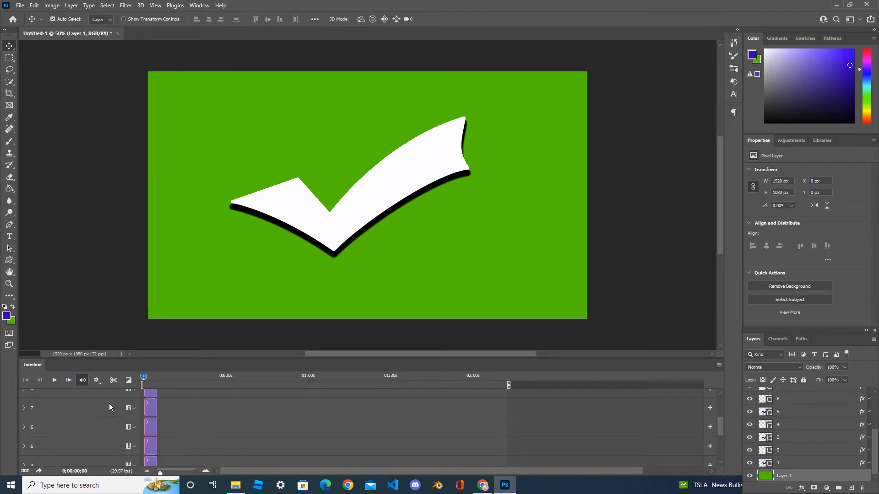
{"action": "left_click", "coordinate": [55, 381]}
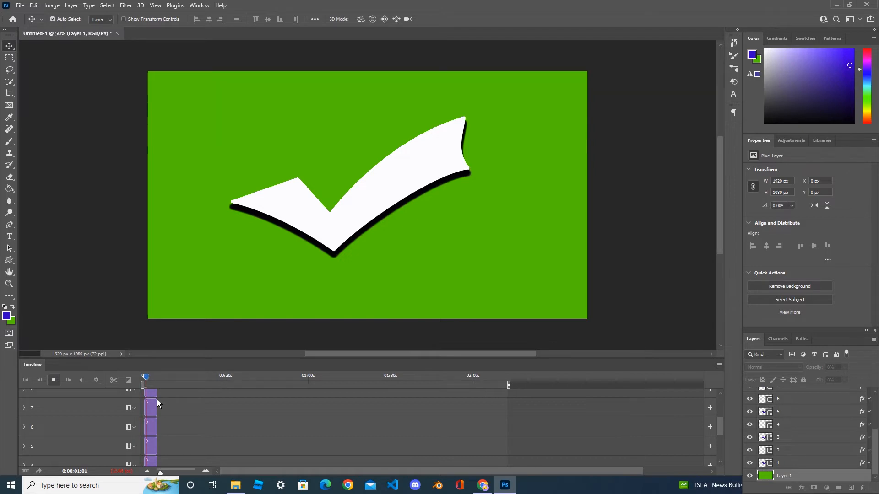
{"action": "left_click", "coordinate": [54, 381]}
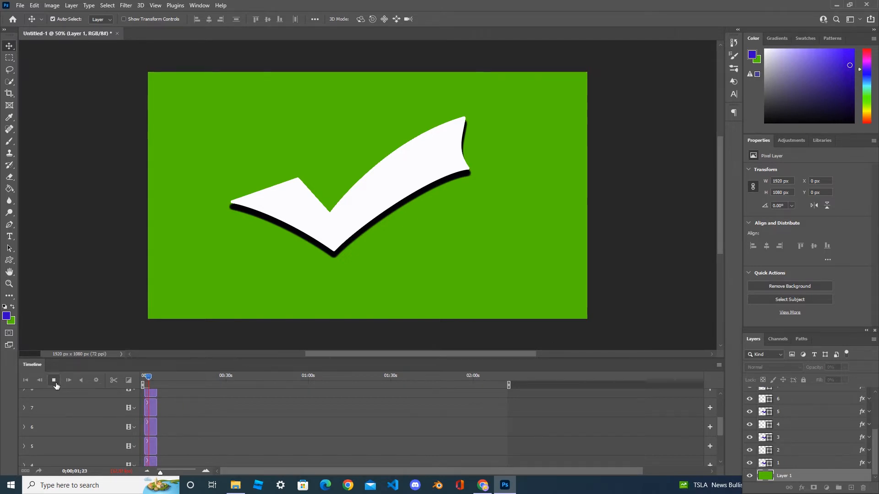
{"action": "left_click", "coordinate": [144, 383]}
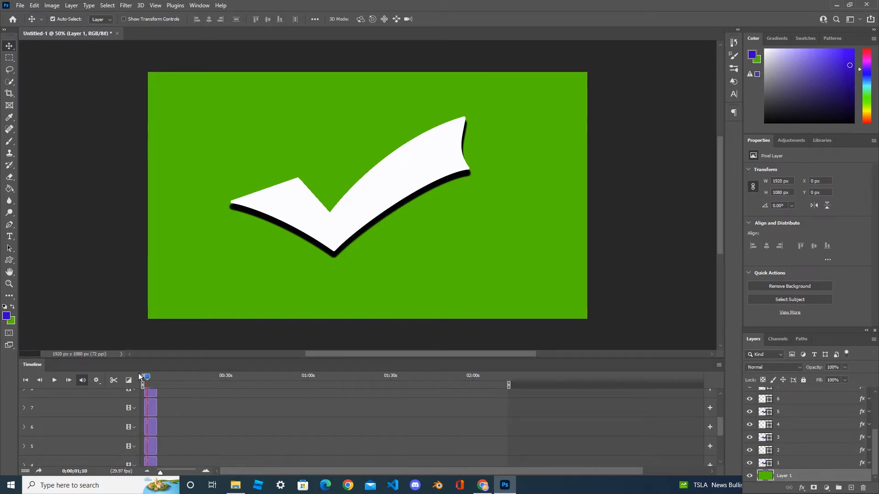
Step: Move layer 2's clip in the timeline so it starts at 05:00, directly after layer 1's checkmark clip
{"action": "scroll", "coordinate": [218, 416], "scroll_direction": "down", "scroll_amount": 1}
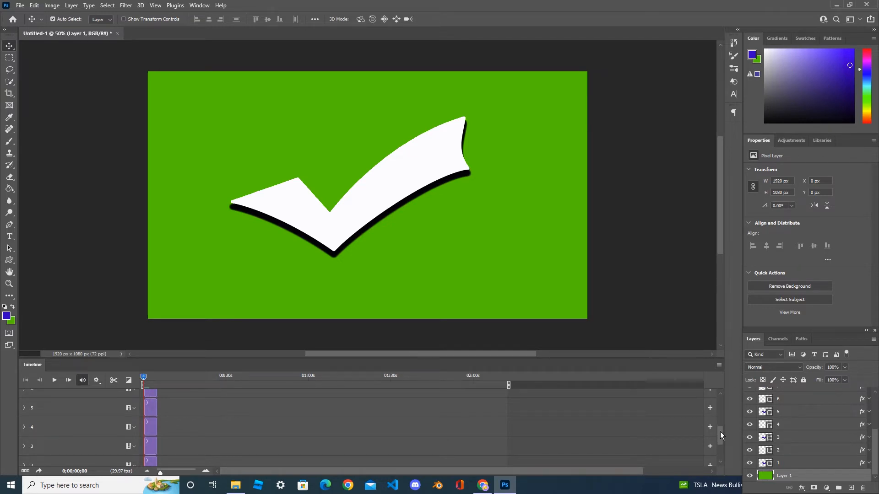
{"action": "left_click_drag", "start_coordinate": [721, 432], "coordinate": [721, 435]}
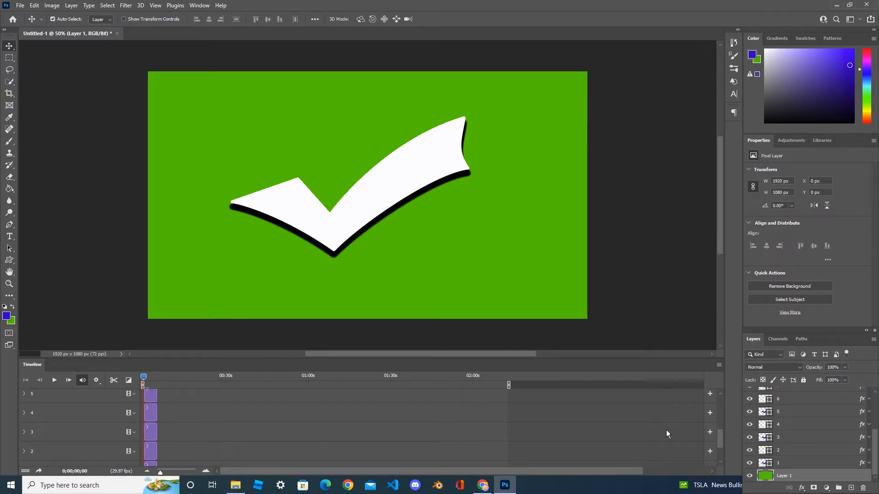
{"action": "left_click_drag", "start_coordinate": [722, 437], "coordinate": [721, 447]}
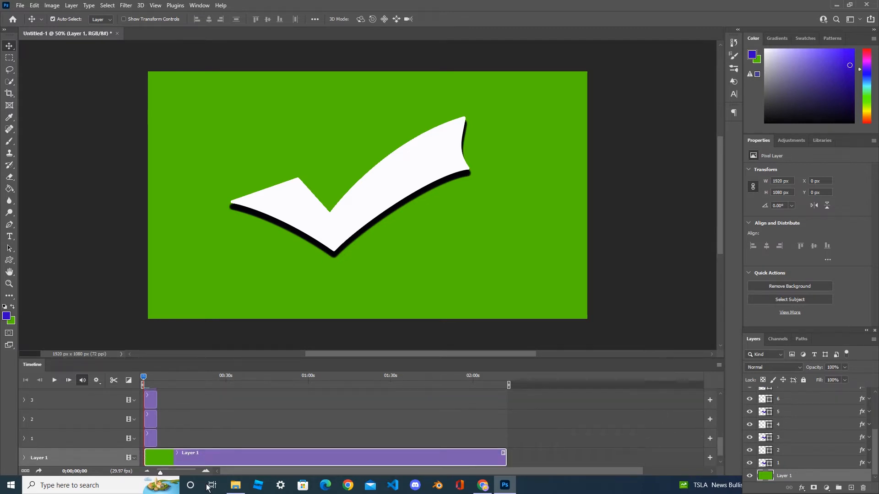
{"action": "left_click", "coordinate": [164, 419]}
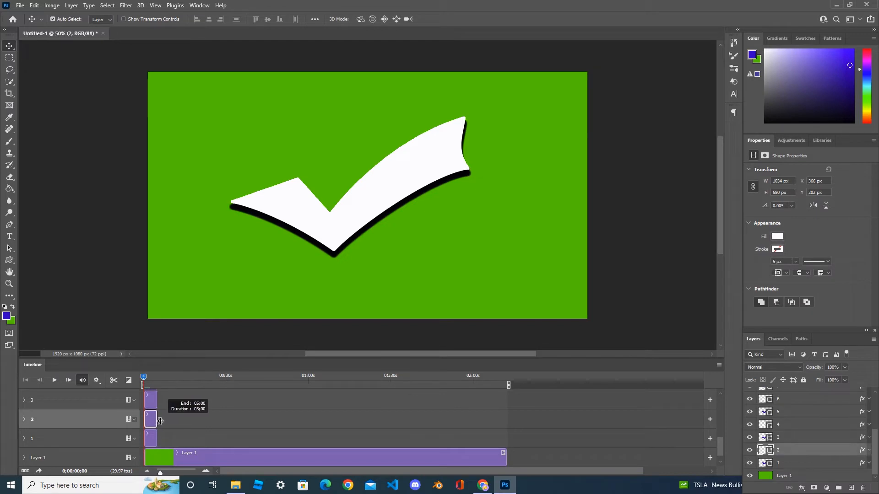
{"action": "left_click_drag", "start_coordinate": [165, 419], "coordinate": [168, 419]}
{"action": "left_click_drag", "start_coordinate": [161, 474], "coordinate": [162, 473]}
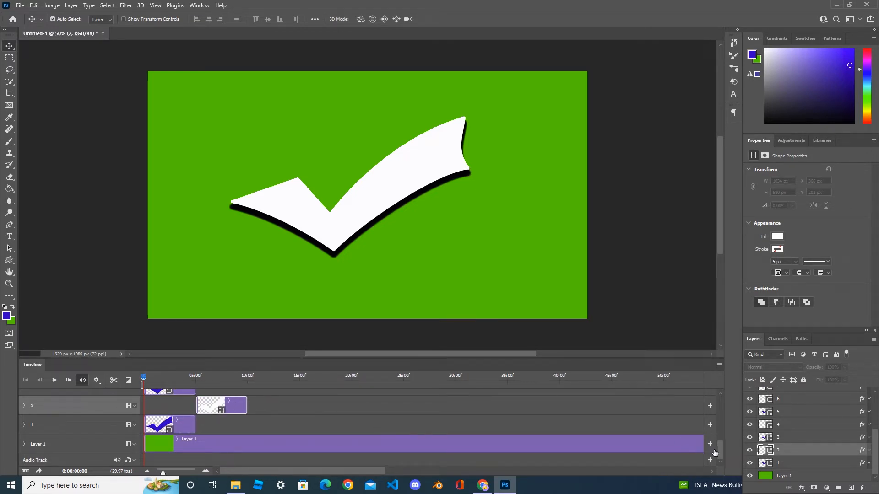
Step: Place clip 3 after clip 2, trimmed to end at 14:14, and move clip 4 to start directly after it
{"action": "left_click_drag", "start_coordinate": [720, 448], "coordinate": [595, 441]}
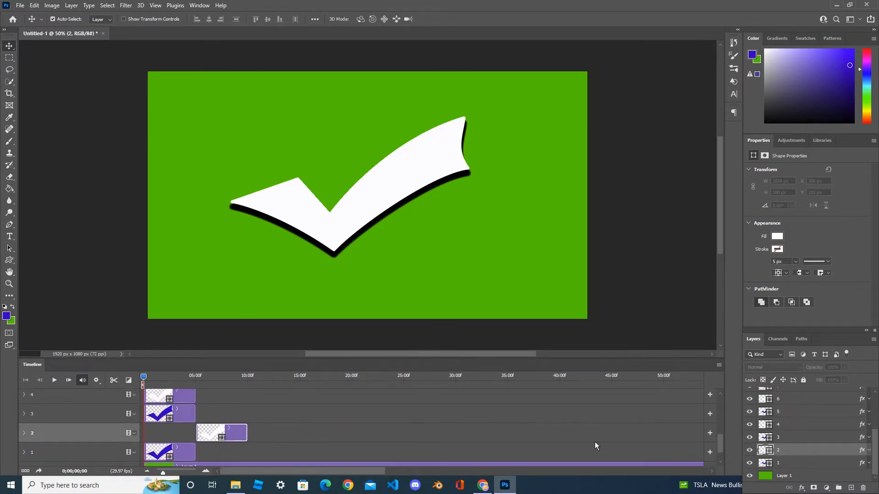
{"action": "left_click", "coordinate": [186, 416]}
{"action": "left_click_drag", "start_coordinate": [283, 418], "coordinate": [255, 417]}
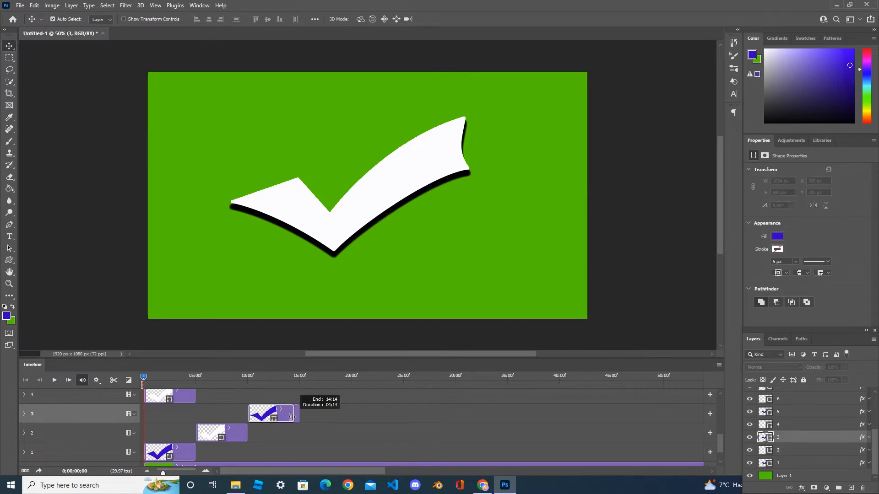
{"action": "left_click_drag", "start_coordinate": [188, 397], "coordinate": [341, 400]}
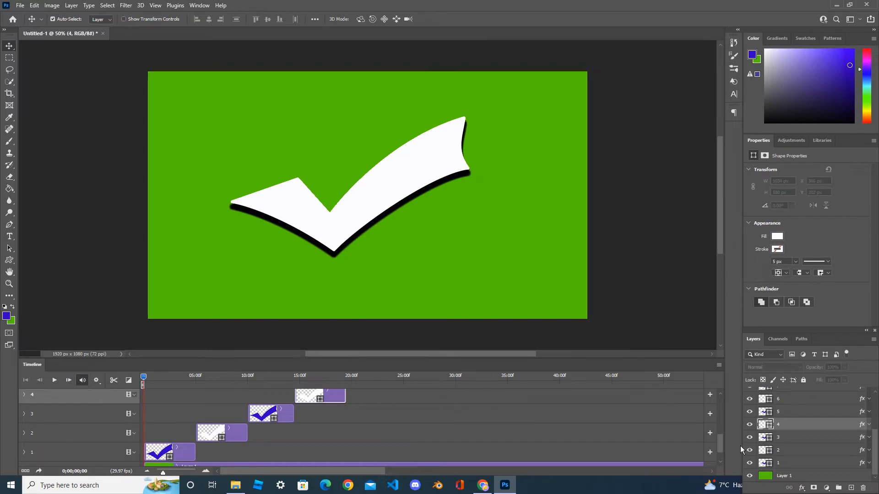
Step: Move clips 5, 6 and 7 so they follow clip 4 end to end in the timeline
{"action": "scroll", "coordinate": [721, 445], "scroll_direction": "down", "scroll_amount": 1}
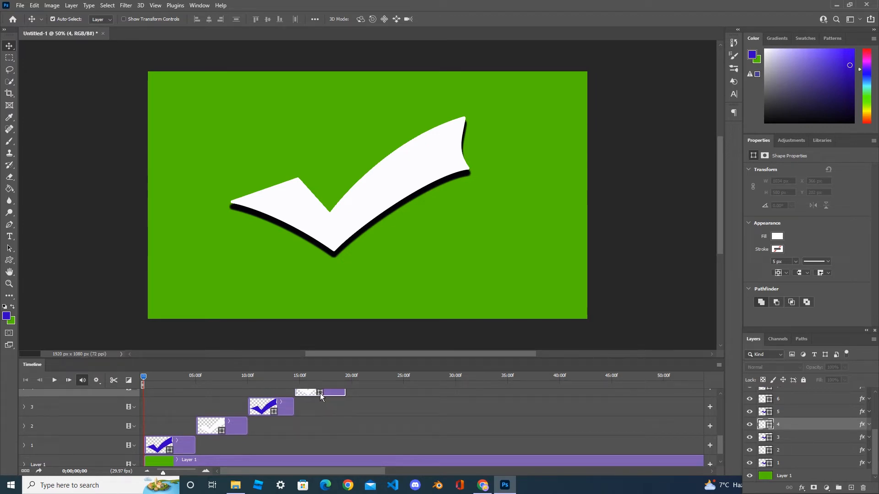
{"action": "left_click_drag", "start_coordinate": [721, 444], "coordinate": [726, 428]}
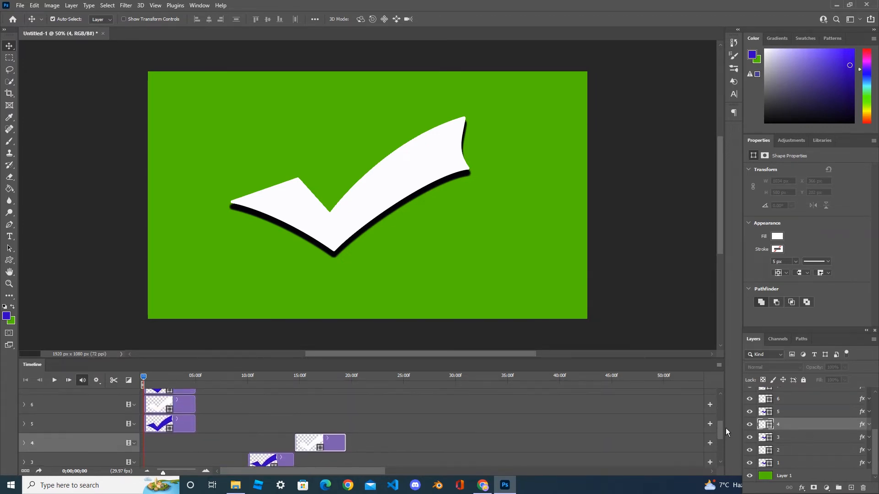
{"action": "left_click_drag", "start_coordinate": [187, 442], "coordinate": [437, 428]}
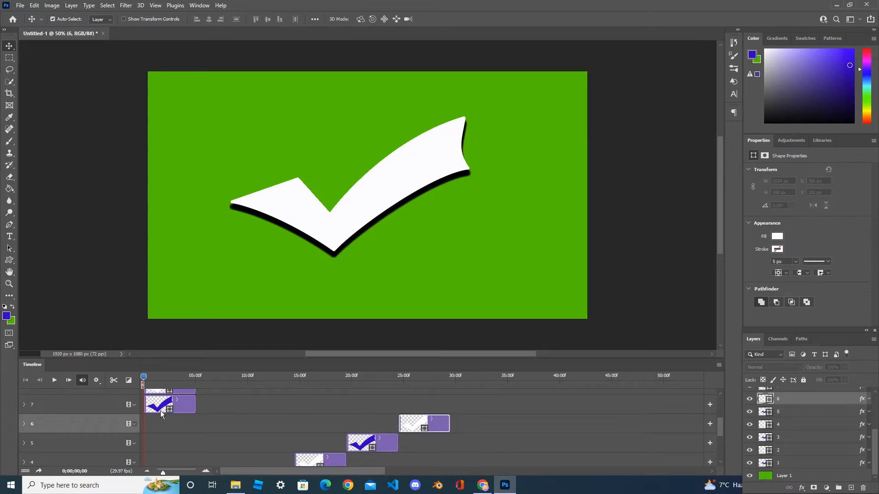
{"action": "left_click_drag", "start_coordinate": [188, 406], "coordinate": [405, 407]}
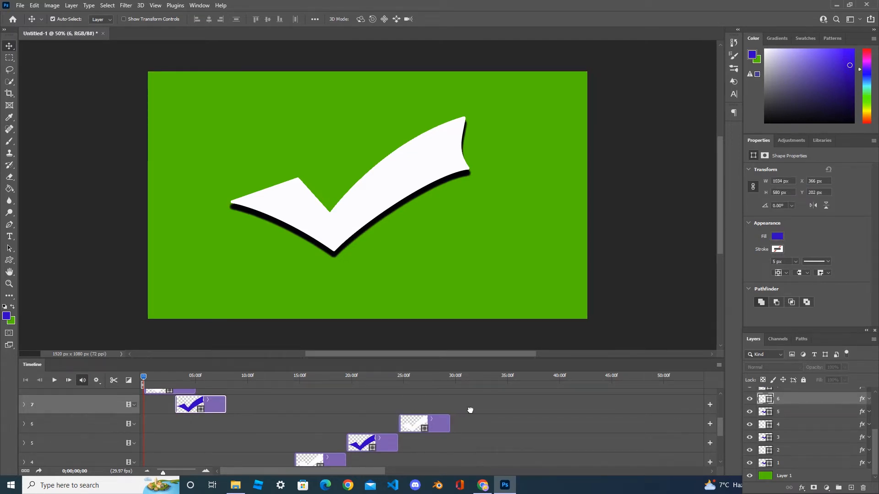
{"action": "mouse_move", "coordinate": [470, 410]}
{"action": "left_mouse_down"}
{"action": "mouse_move", "coordinate": [487, 412]}
{"action": "mouse_move", "coordinate": [481, 421]}
{"action": "left_mouse_up"}
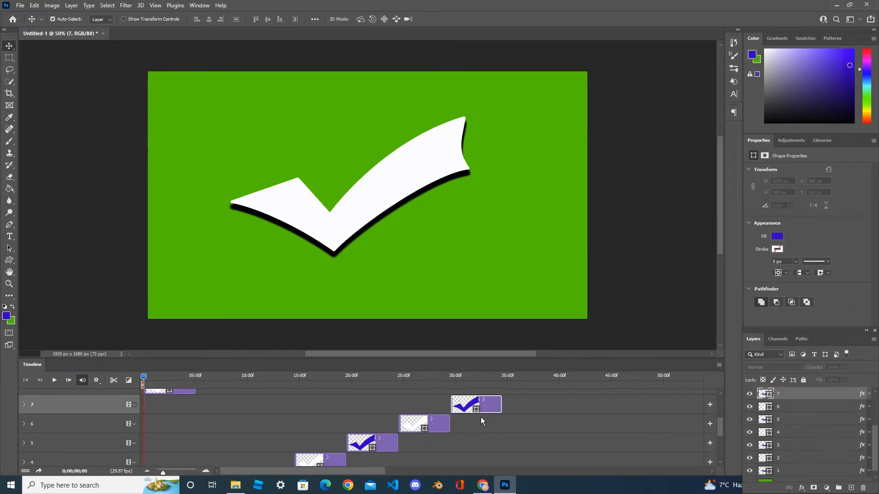
Step: Move clips 8 and 9 end to end after clip 7, and start clip 10 at about 44:00, near clip 9's end
{"action": "left_click_drag", "start_coordinate": [724, 423], "coordinate": [724, 410]}
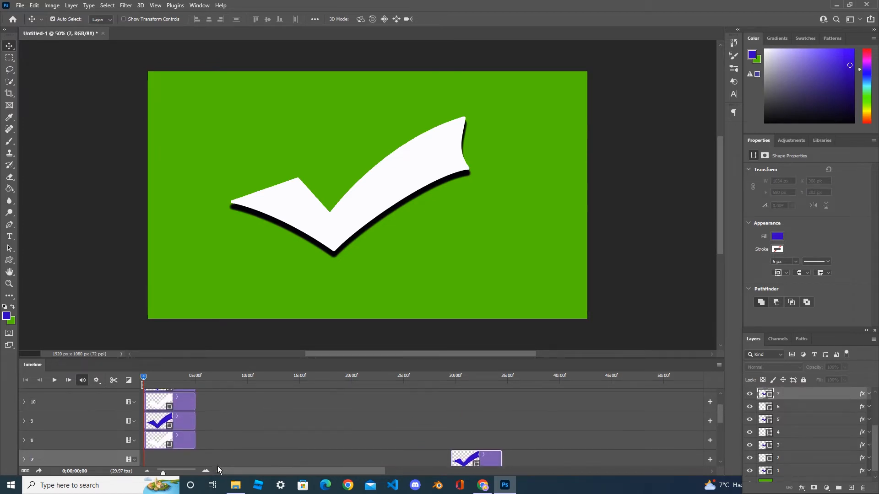
{"action": "left_click_drag", "start_coordinate": [183, 441], "coordinate": [541, 444]}
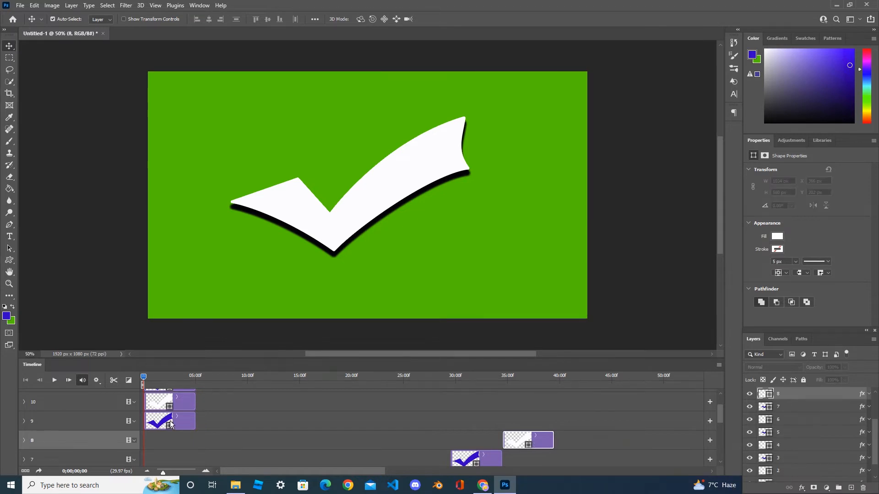
{"action": "left_click_drag", "start_coordinate": [186, 424], "coordinate": [598, 423]}
{"action": "left_click", "coordinate": [191, 403]}
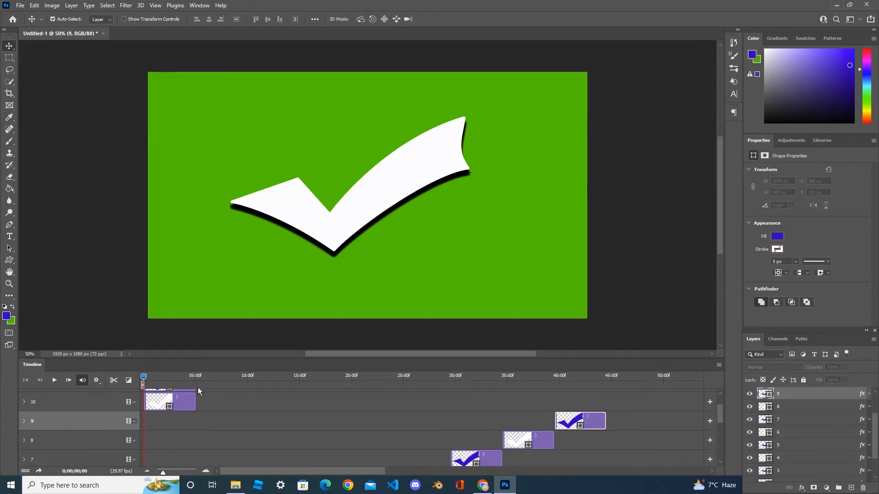
{"action": "left_click_drag", "start_coordinate": [192, 402], "coordinate": [636, 403]}
Step: Move clips 11 and 12 so they follow clip 10 end to end in the timeline
{"action": "left_click_drag", "start_coordinate": [719, 420], "coordinate": [720, 406]}
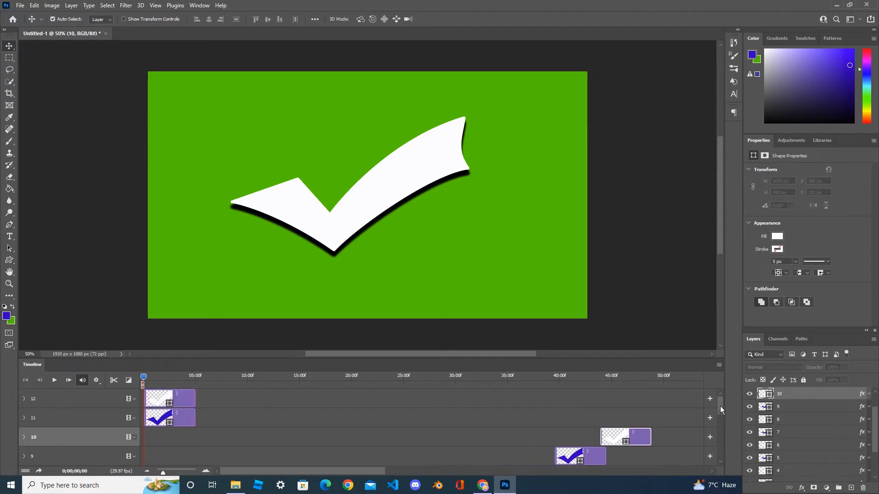
{"action": "left_click_drag", "start_coordinate": [177, 412], "coordinate": [685, 419]}
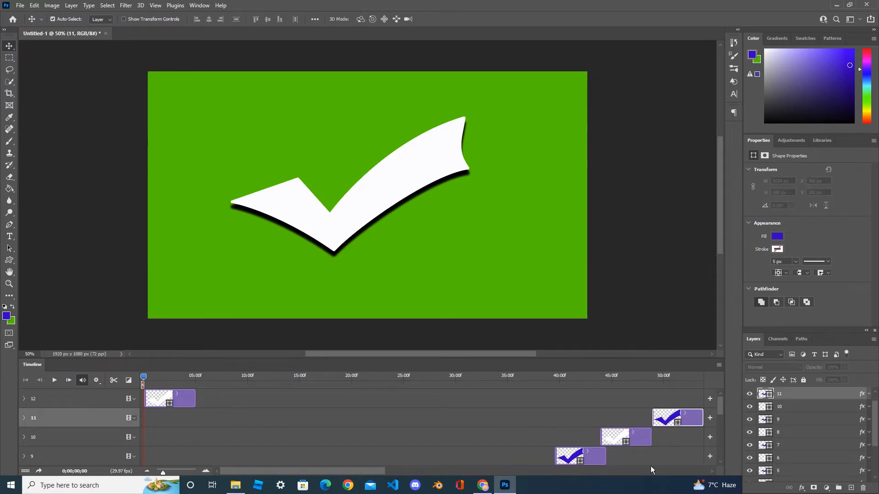
{"action": "left_click_drag", "start_coordinate": [353, 469], "coordinate": [356, 469]}
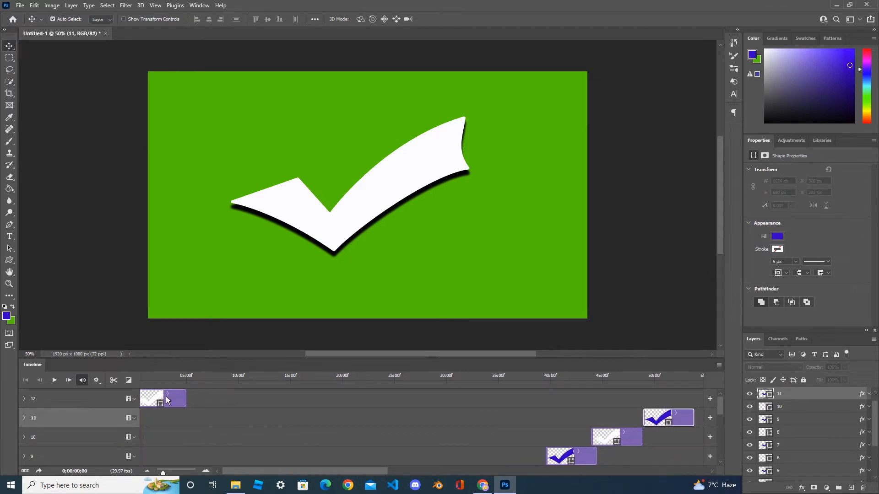
{"action": "left_click_drag", "start_coordinate": [166, 397], "coordinate": [654, 398]}
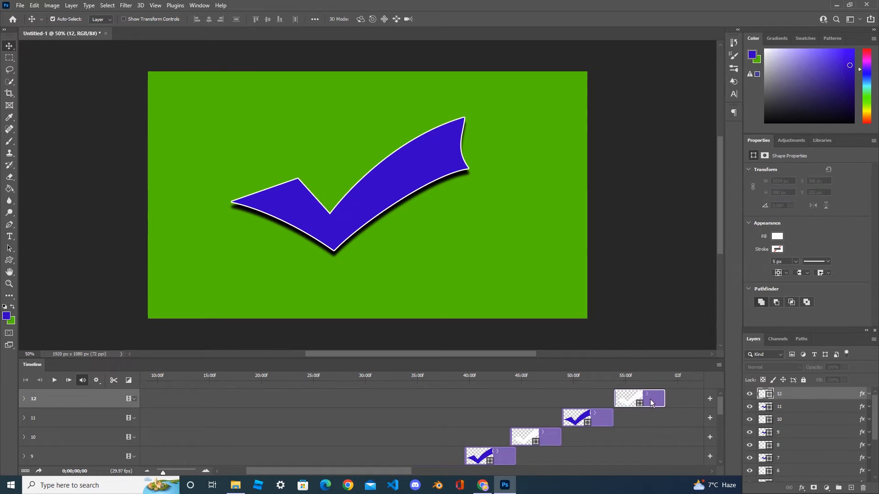
Step: Show the whole clip sequence in the timeline, play it for a few seconds and stop playback
{"action": "left_click_drag", "start_coordinate": [296, 468], "coordinate": [285, 467]}
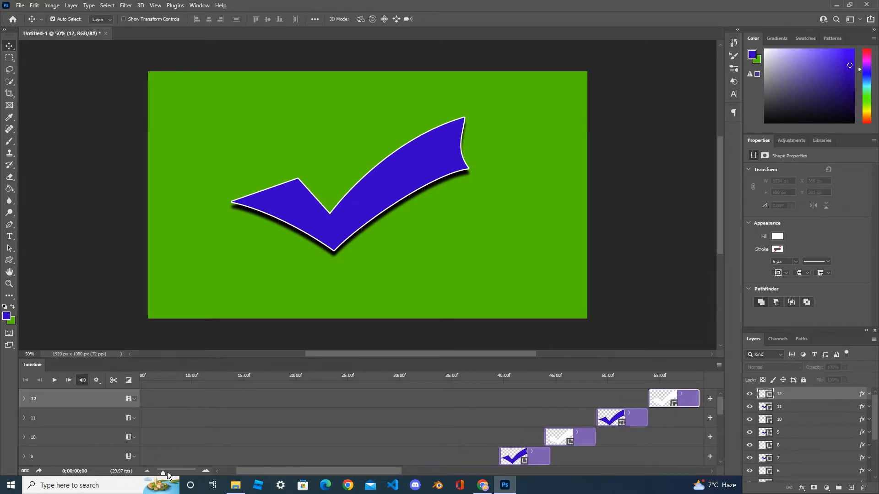
{"action": "left_click_drag", "start_coordinate": [163, 473], "coordinate": [160, 472]}
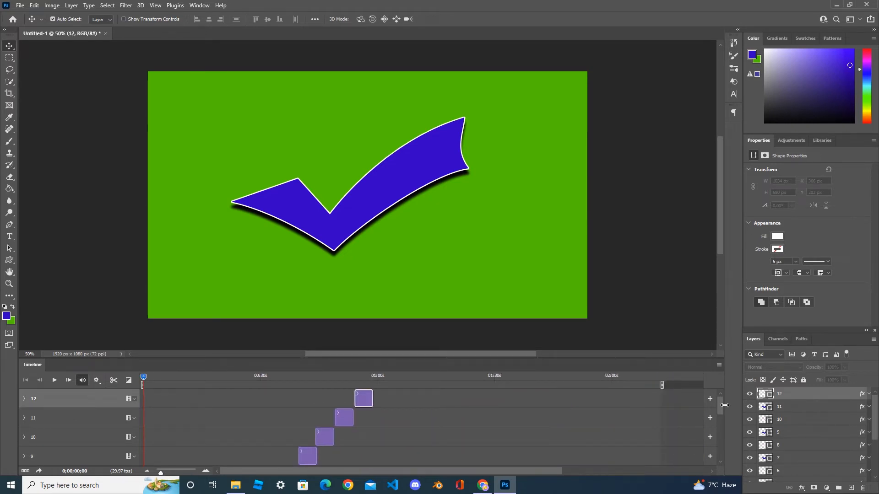
{"action": "left_click_drag", "start_coordinate": [722, 405], "coordinate": [722, 456]}
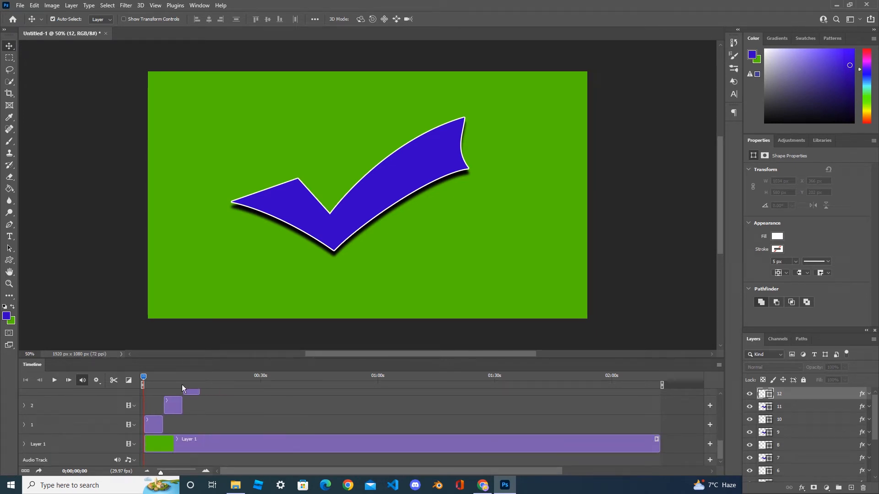
{"action": "left_click", "coordinate": [55, 381]}
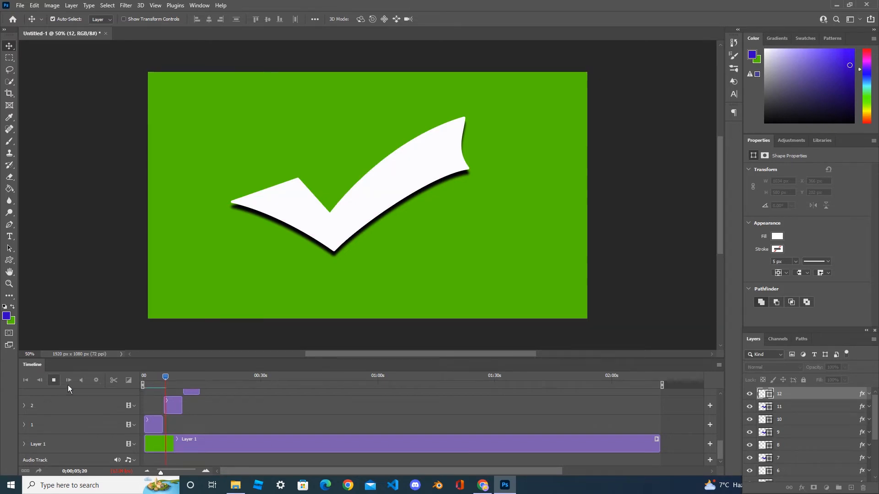
{"action": "left_click", "coordinate": [56, 381]}
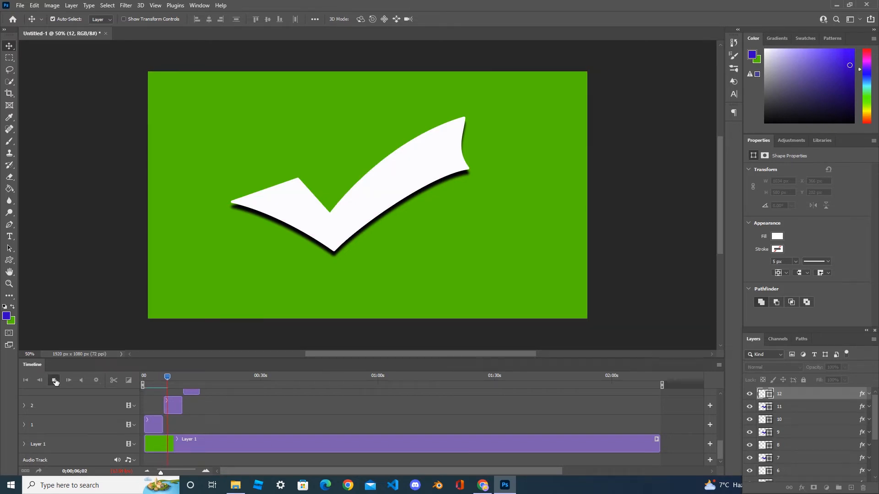
Step: Convert the video timeline to a frame animation and set the delay of frames 1, 2 and 3 to 0.2 seconds
{"action": "left_click", "coordinate": [26, 471]}
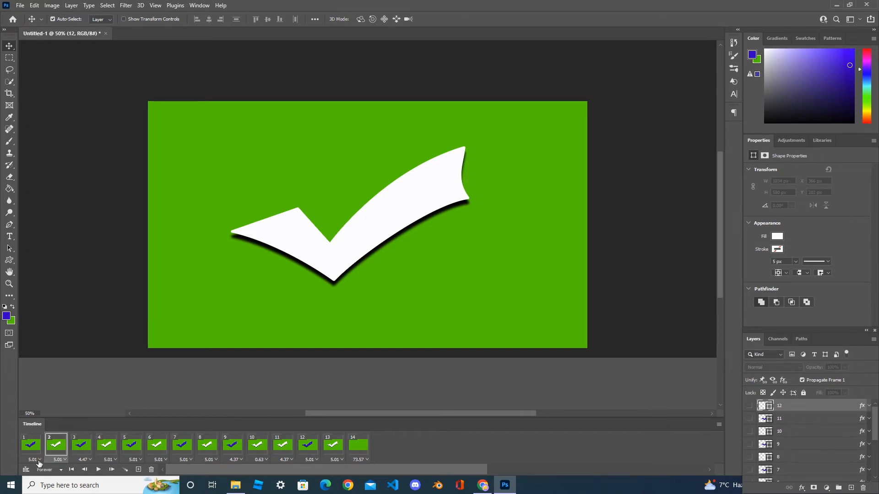
{"action": "left_click", "coordinate": [39, 460]}
{"action": "left_click", "coordinate": [35, 385]}
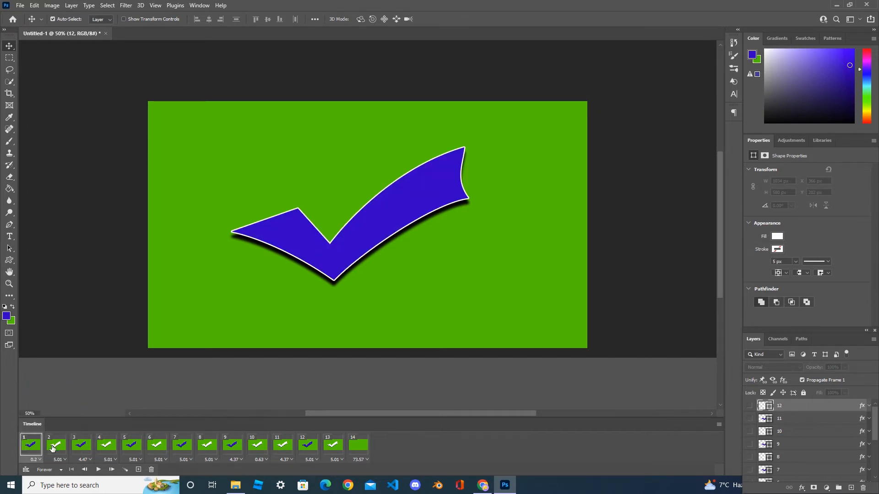
{"action": "left_click", "coordinate": [63, 460]}
{"action": "left_click", "coordinate": [62, 385]}
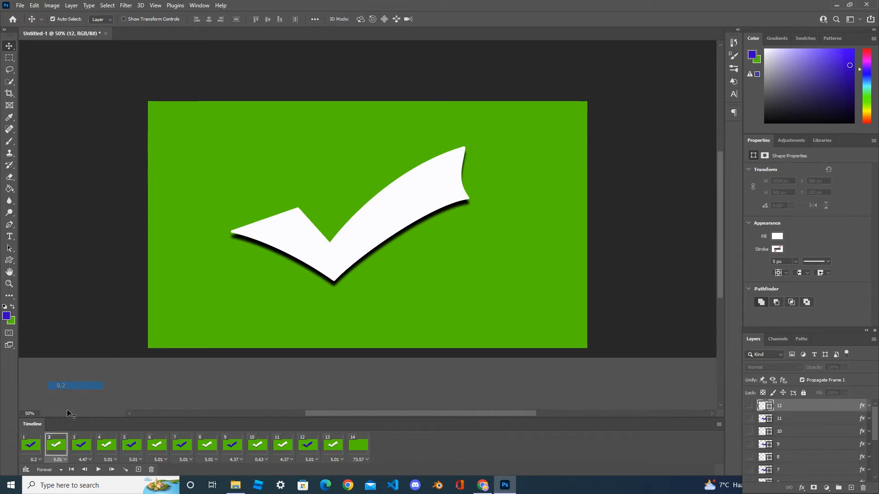
{"action": "left_click", "coordinate": [85, 460]}
{"action": "left_click", "coordinate": [87, 386]}
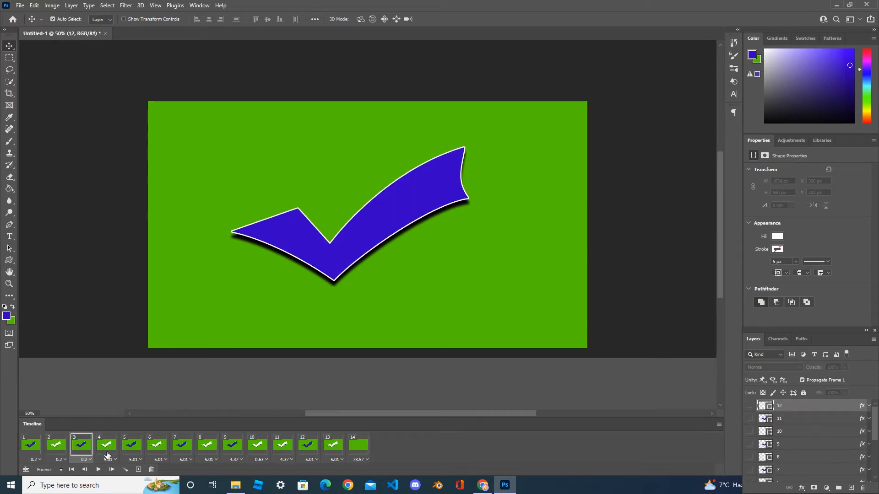
Step: Set the delay of frames 4, 5 and 6 to 0.2 seconds
{"action": "left_click", "coordinate": [110, 460]}
{"action": "left_click", "coordinate": [122, 385]}
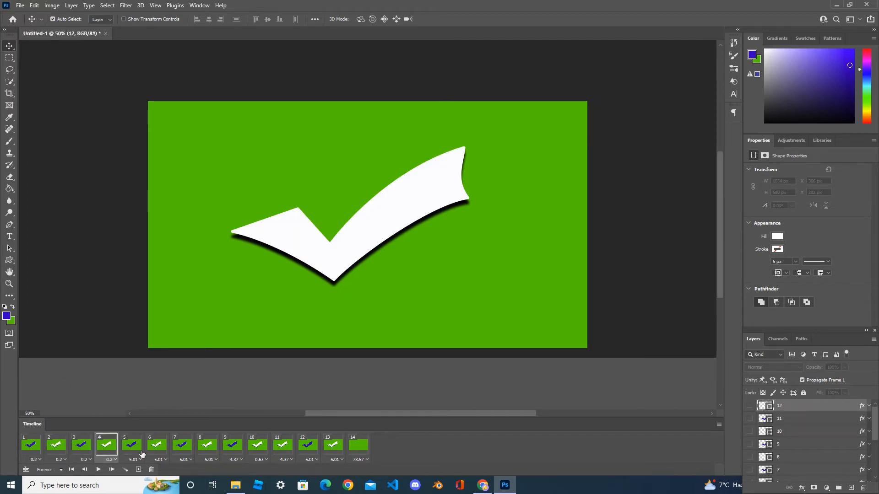
{"action": "left_click", "coordinate": [135, 460]}
{"action": "left_click", "coordinate": [137, 386]}
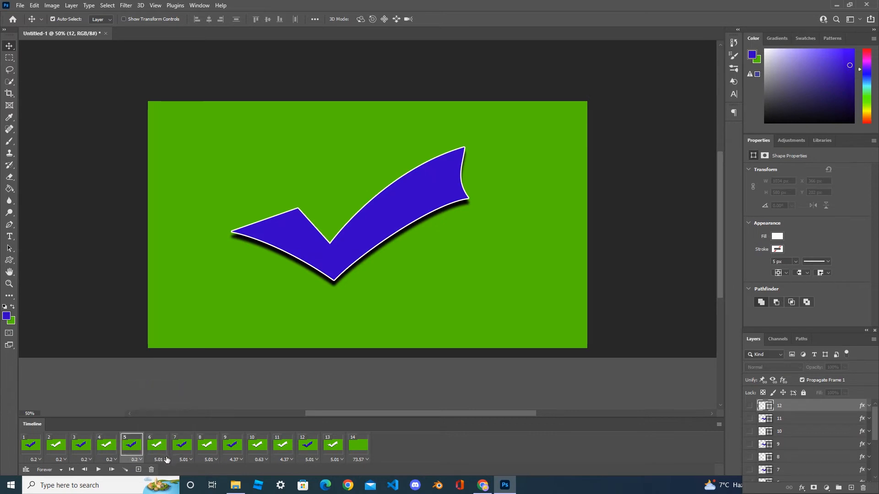
{"action": "left_click", "coordinate": [160, 460]}
{"action": "left_click", "coordinate": [163, 386]}
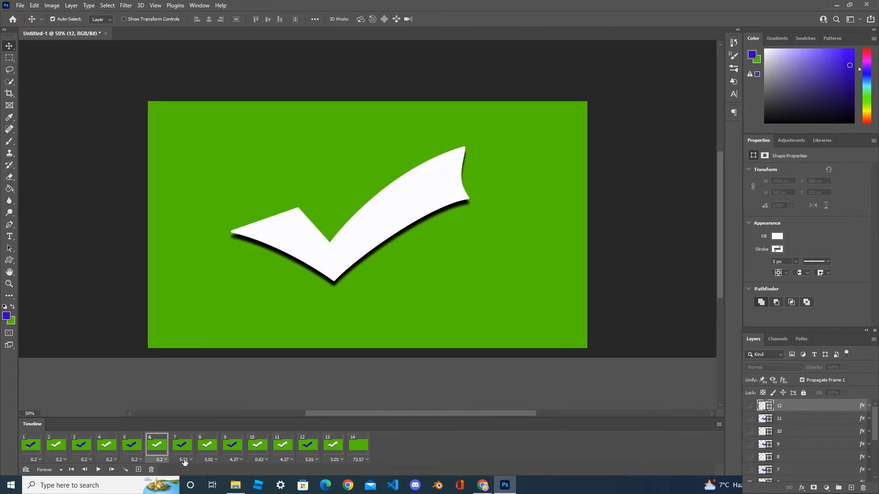
Step: Set the delay of frames 7, 8 and 9 to 0.2 seconds
{"action": "left_click", "coordinate": [184, 460]}
{"action": "left_click", "coordinate": [196, 388]}
{"action": "left_click", "coordinate": [211, 460]}
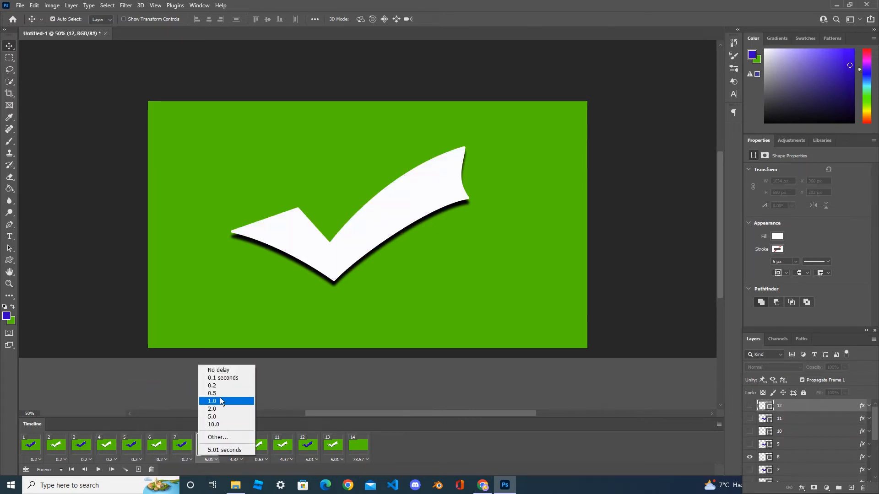
{"action": "left_click", "coordinate": [219, 388]}
{"action": "left_click", "coordinate": [235, 460]}
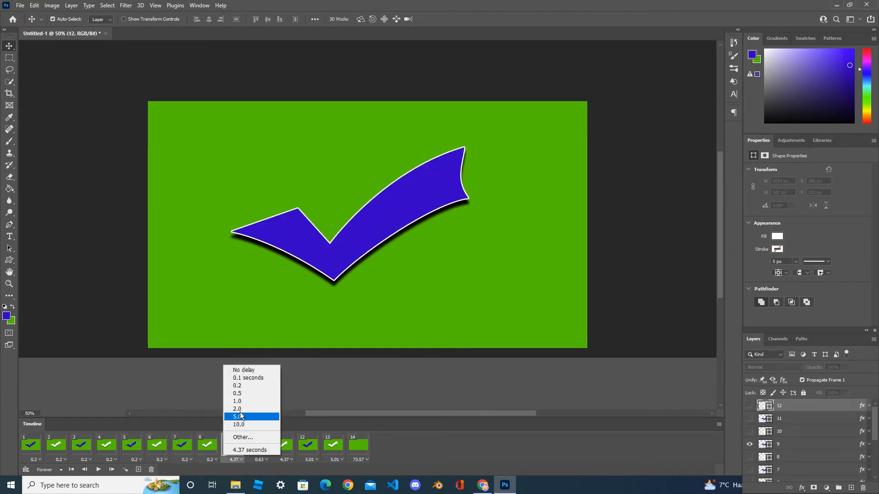
{"action": "left_click", "coordinate": [239, 386]}
Step: Set the delay of frames 10, 11, 12 and 13 to 0.2 seconds
{"action": "left_click", "coordinate": [259, 460]}
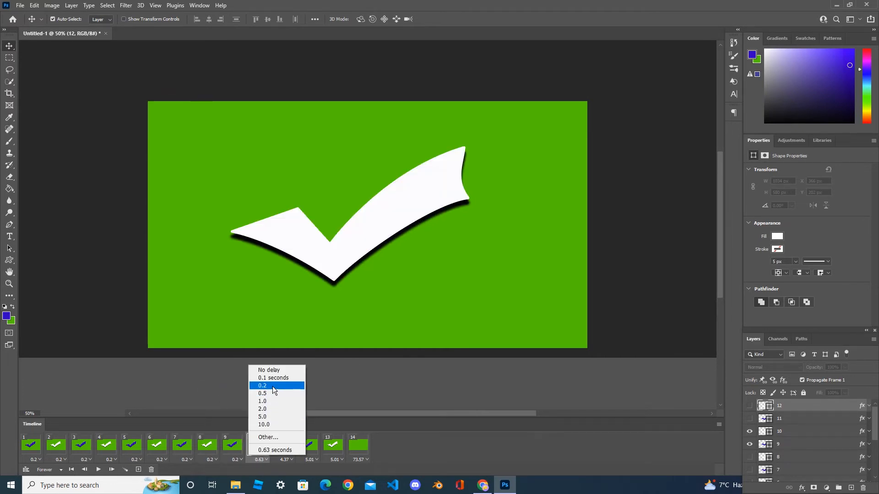
{"action": "left_click", "coordinate": [273, 387]}
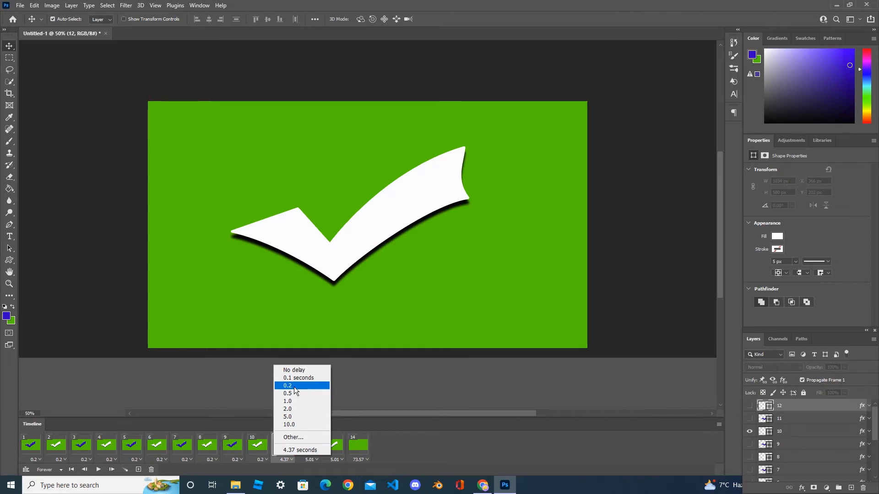
{"action": "left_click", "coordinate": [294, 386]}
{"action": "left_click", "coordinate": [312, 459]}
{"action": "left_click", "coordinate": [315, 389]}
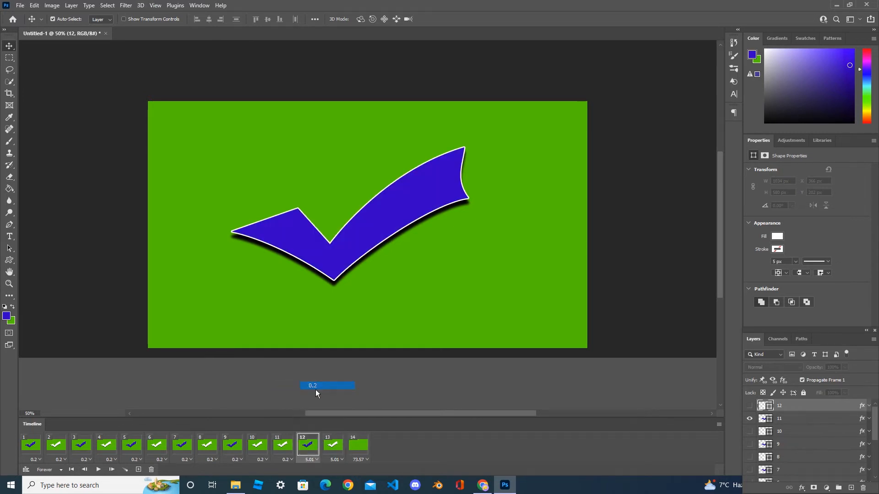
{"action": "left_click", "coordinate": [334, 460]}
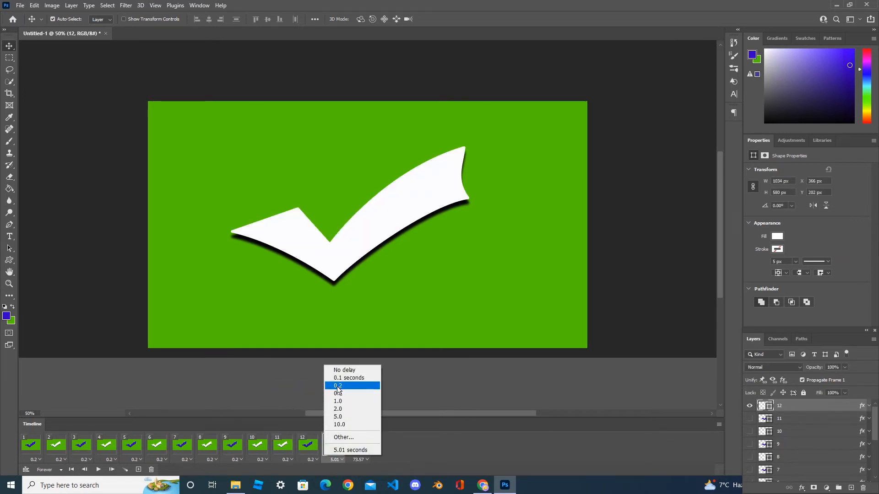
{"action": "left_click", "coordinate": [340, 389]}
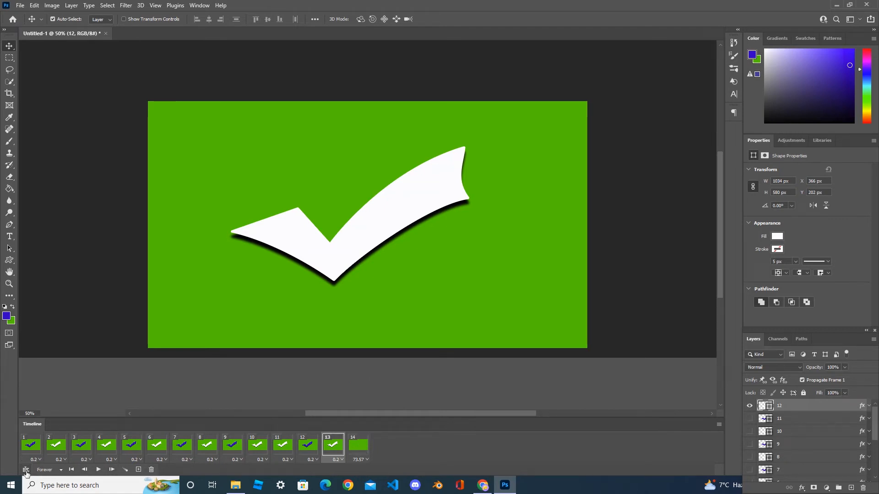
Step: Play the animation from frame 1 and set the delay of the blank green frame 14 to 0.26 seconds
{"action": "left_click", "coordinate": [27, 438]}
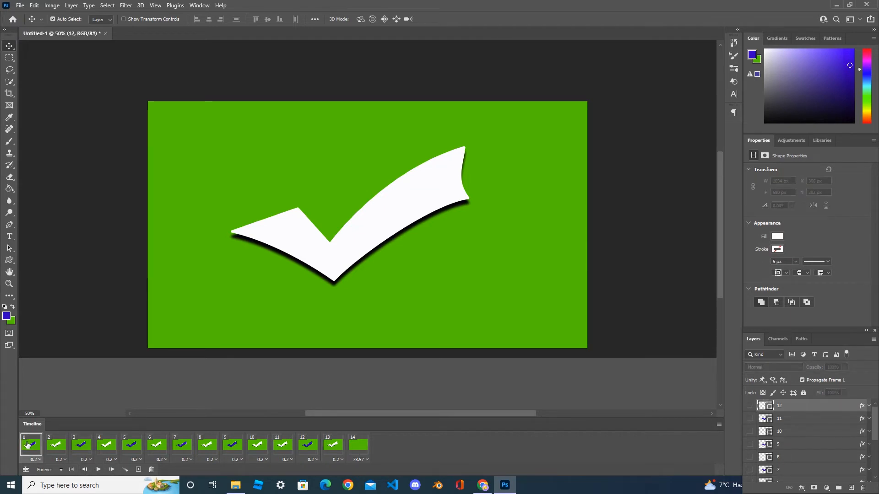
{"action": "left_click", "coordinate": [99, 471]}
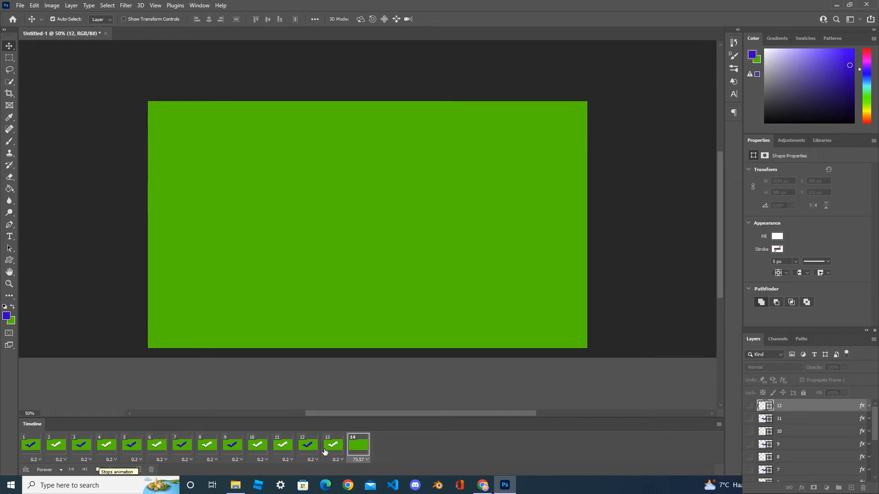
{"action": "left_click", "coordinate": [368, 459]}
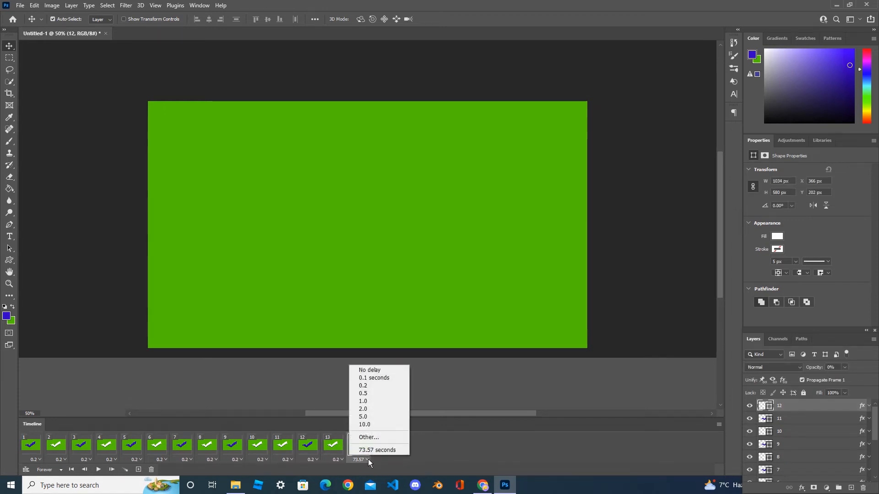
{"action": "left_click", "coordinate": [367, 438]}
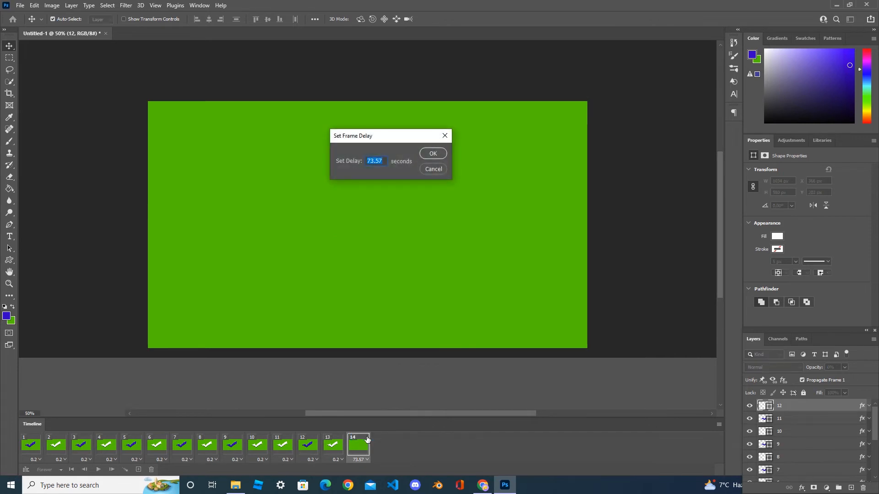
{"action": "type", "text": "0.26"}
{"action": "left_click", "coordinate": [433, 154]}
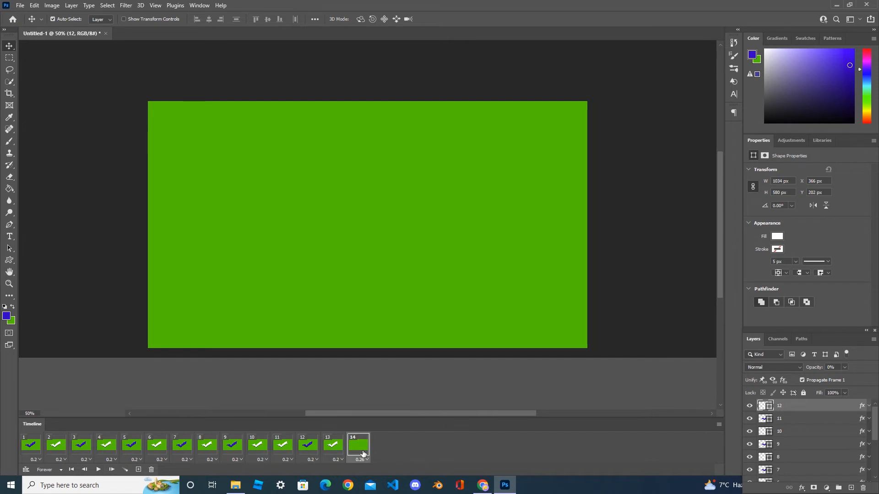
Step: Convert the frame animation to a video timeline and add an audio file from the Premiere Pro 15.0 folder to the audio track
{"action": "left_click", "coordinate": [25, 470]}
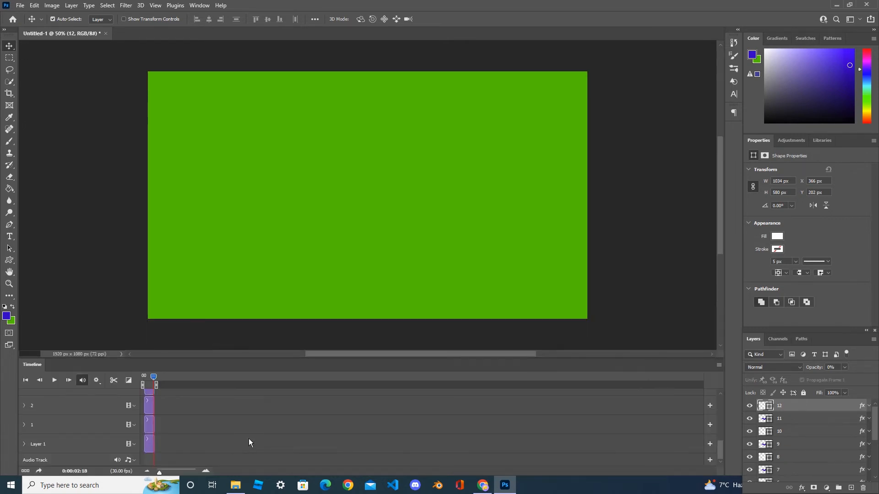
{"action": "left_click", "coordinate": [134, 461]}
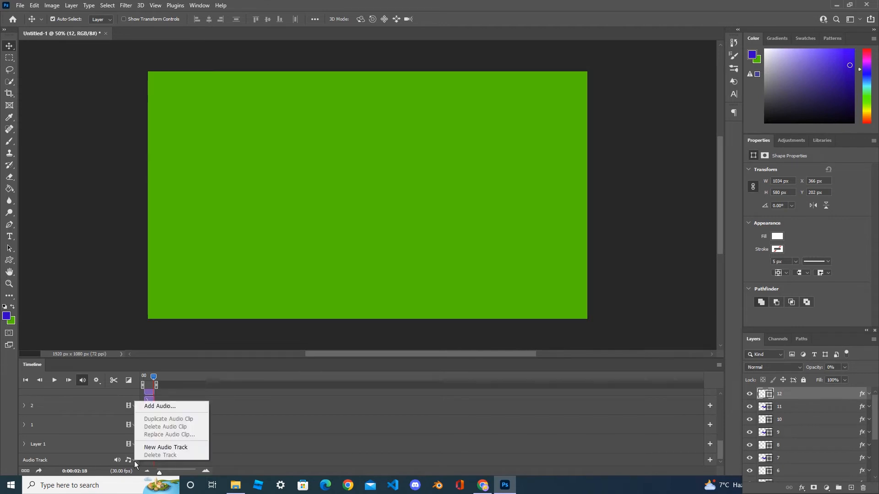
{"action": "left_click", "coordinate": [152, 407]}
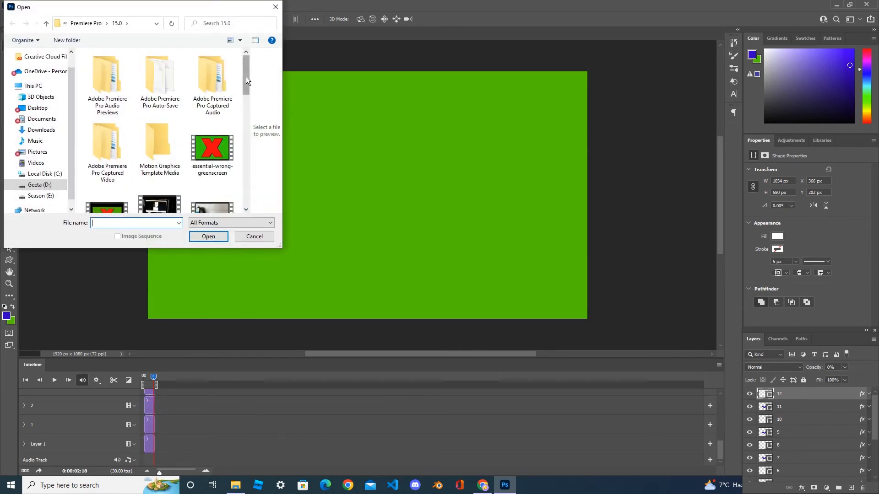
{"action": "left_click_drag", "start_coordinate": [246, 76], "coordinate": [246, 177]}
{"action": "double_click", "coordinate": [103, 102]}
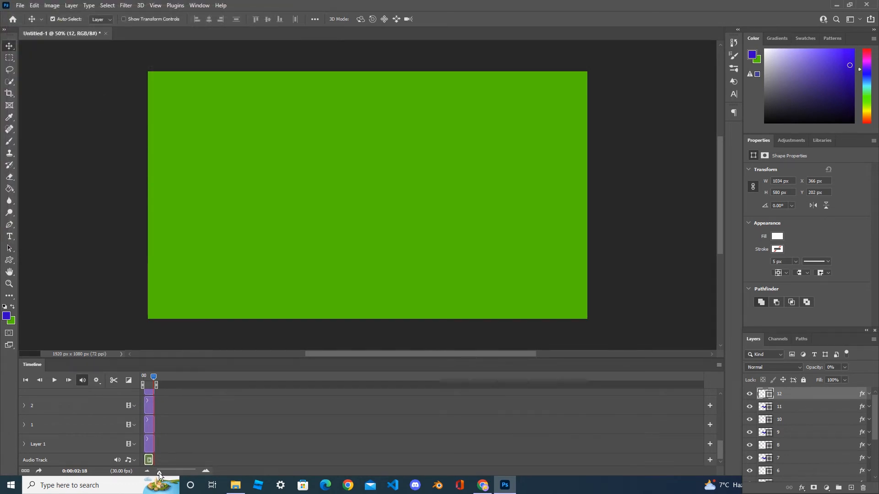
{"action": "left_click_drag", "start_coordinate": [158, 473], "coordinate": [180, 471]}
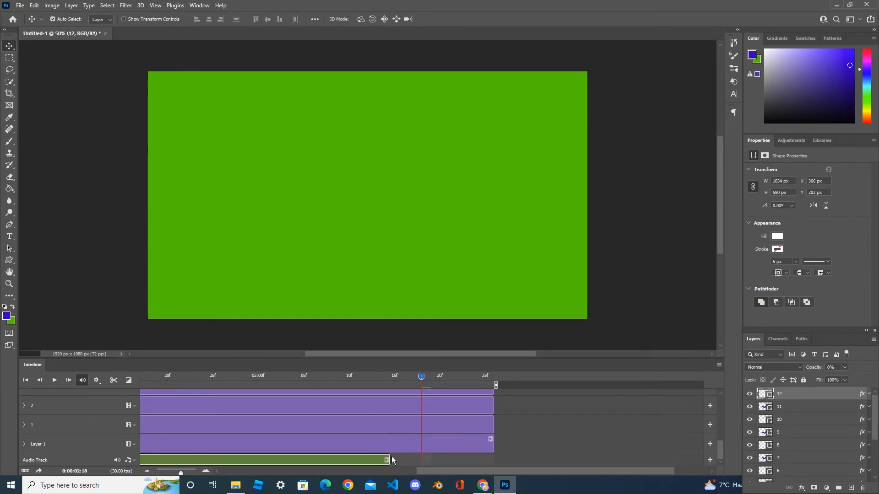
{"action": "scroll", "coordinate": [422, 418], "scroll_direction": "up", "scroll_amount": 5}
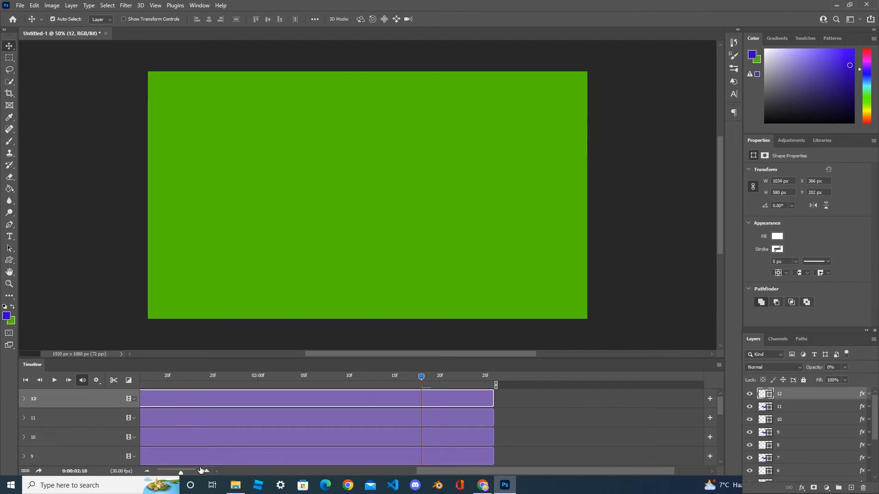
Step: Convert the video timeline back to a frame animation and delete layer 12
{"action": "left_click", "coordinate": [25, 471]}
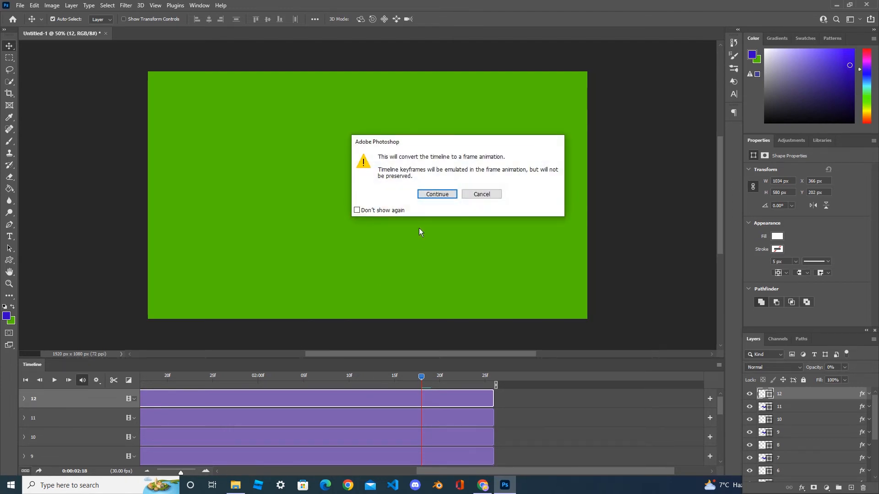
{"action": "left_click", "coordinate": [444, 197]}
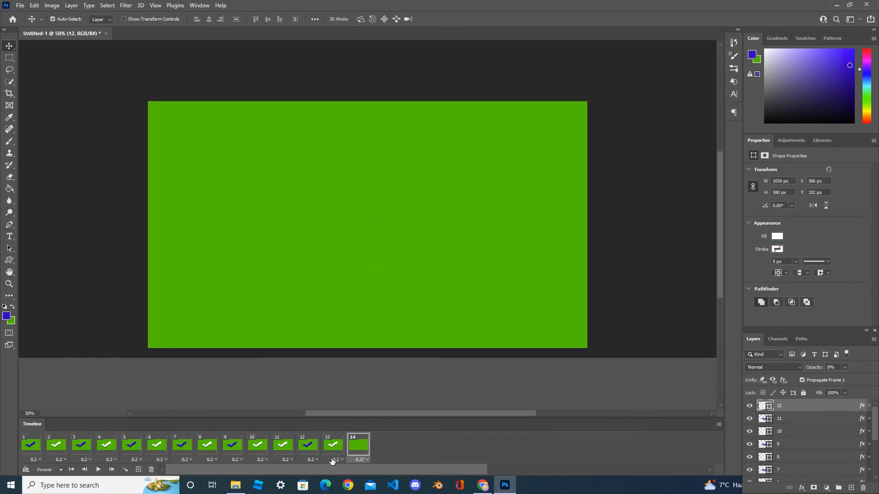
{"action": "key", "text": "Delete"}
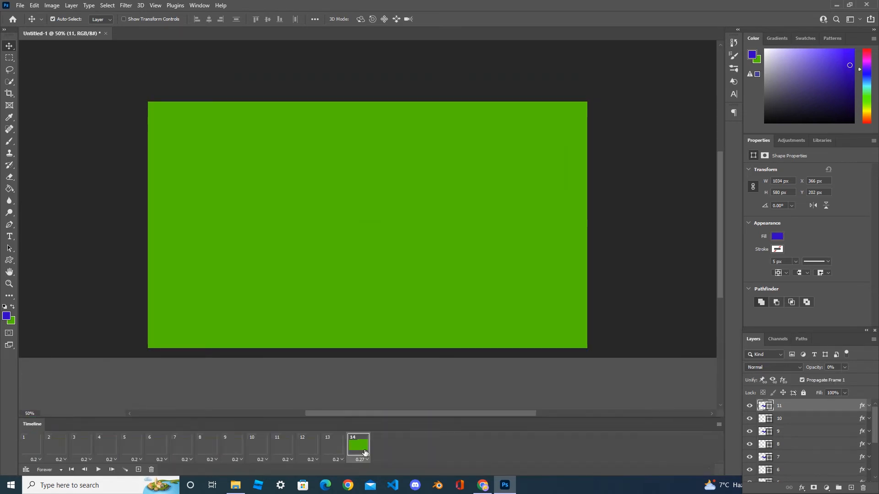
Step: Try to delete the blank green frame 14 and delete the blank green frame 13
{"action": "left_click", "coordinate": [151, 470]}
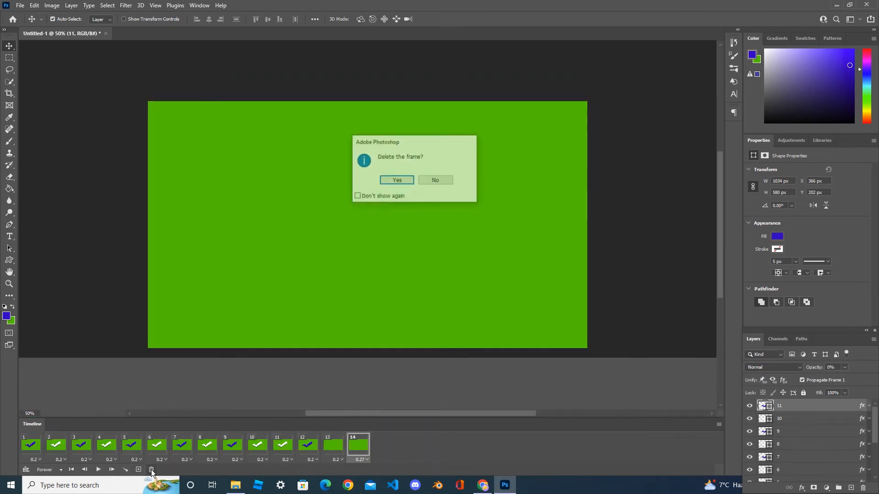
{"action": "left_click", "coordinate": [408, 181]}
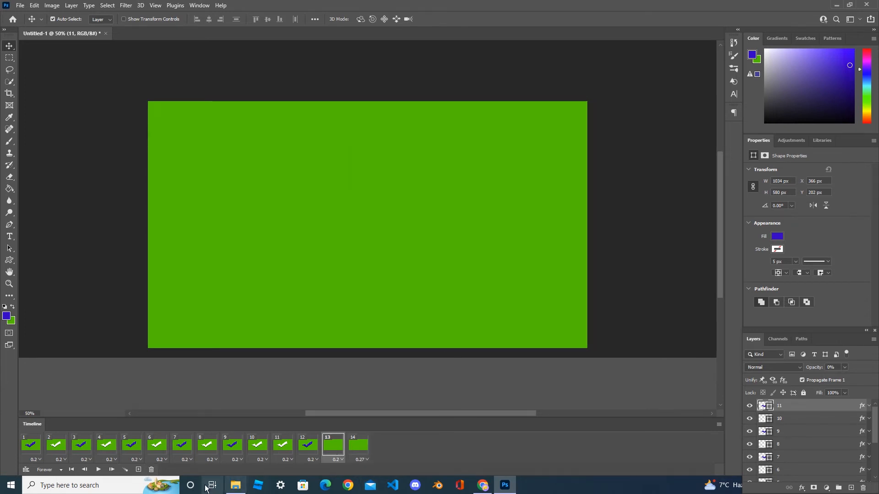
{"action": "left_click", "coordinate": [151, 470]}
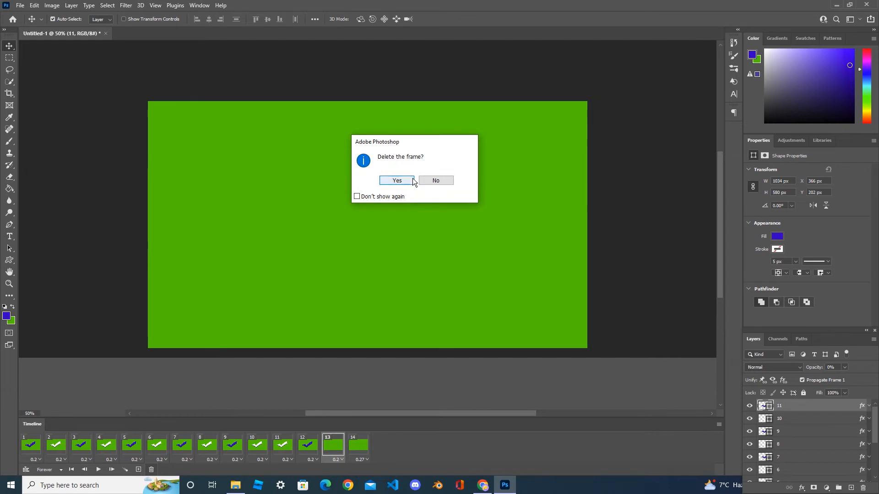
{"action": "left_click", "coordinate": [395, 182]}
Step: Delete the blue checkmark frame 12 and the white checkmark frame 11 from the animation
{"action": "left_click", "coordinate": [311, 453]}
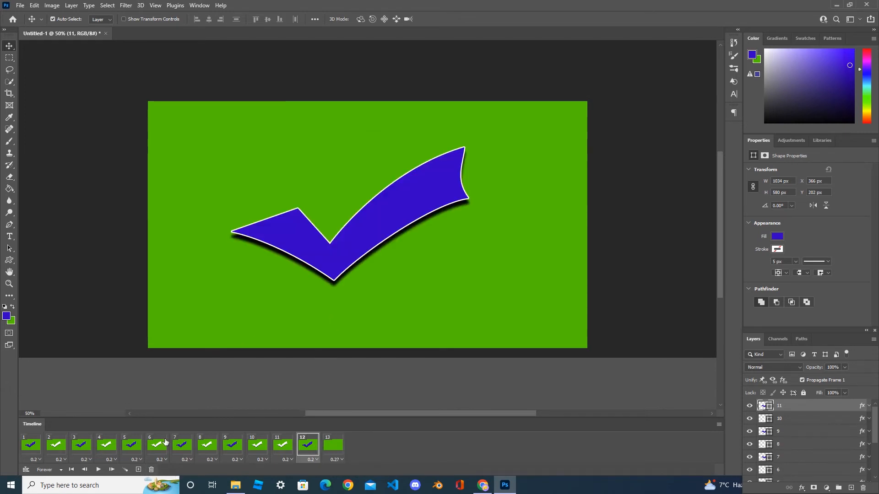
{"action": "left_click", "coordinate": [152, 470]}
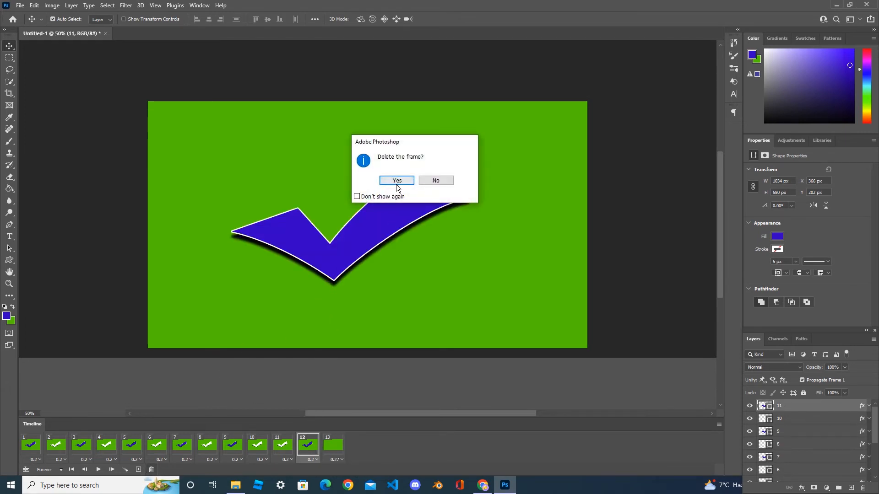
{"action": "left_click", "coordinate": [396, 181]}
{"action": "left_click", "coordinate": [287, 459]}
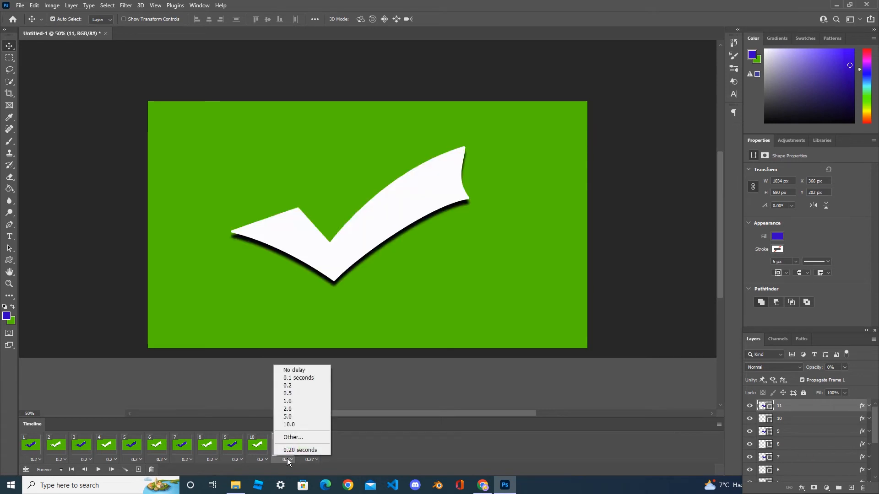
{"action": "left_click", "coordinate": [151, 470]}
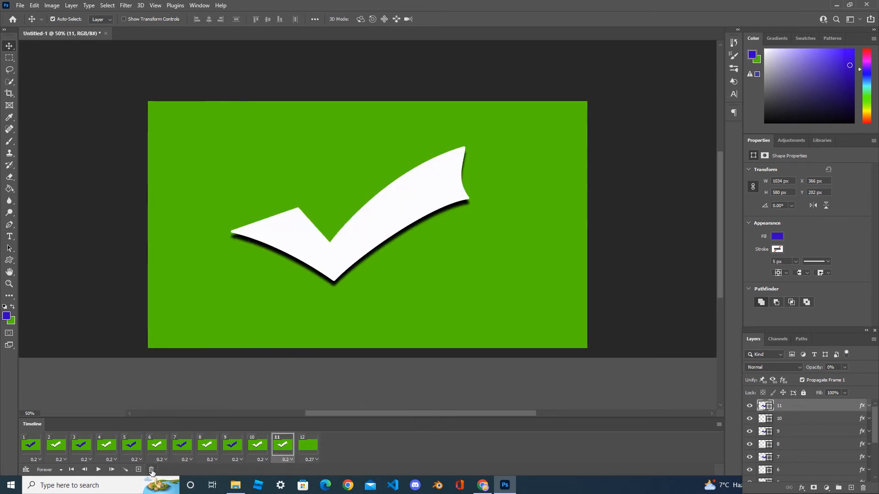
{"action": "left_click", "coordinate": [151, 470]}
{"action": "left_click", "coordinate": [396, 181]}
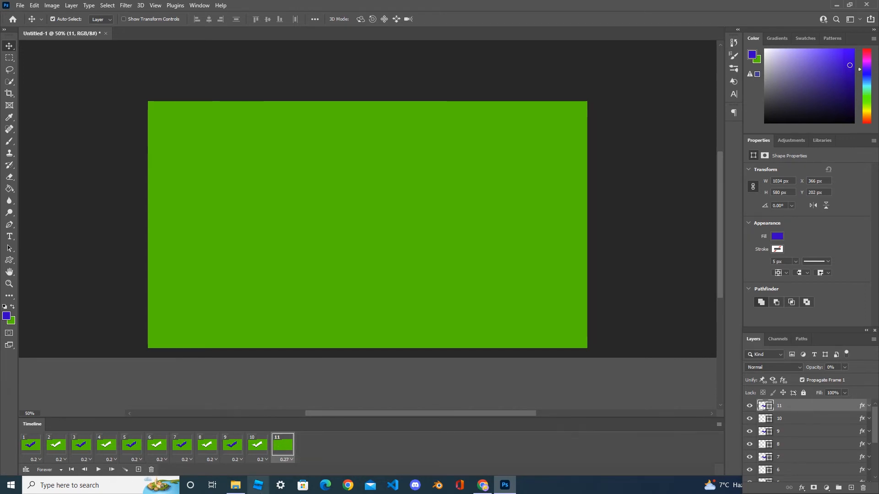
Step: Set the delay of the blank green last frame to 0.20 seconds
{"action": "left_click", "coordinate": [287, 459]}
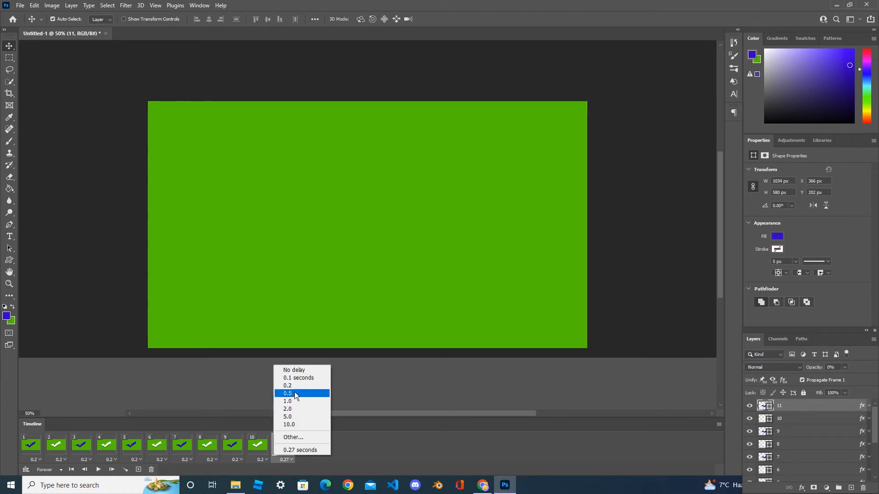
{"action": "left_click", "coordinate": [294, 437]}
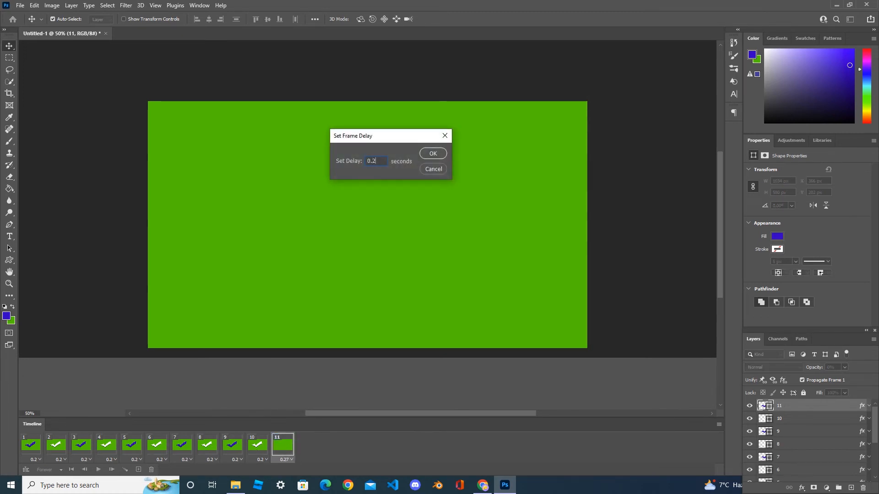
{"action": "type", "text": "0.20"}
{"action": "left_click", "coordinate": [433, 153]}
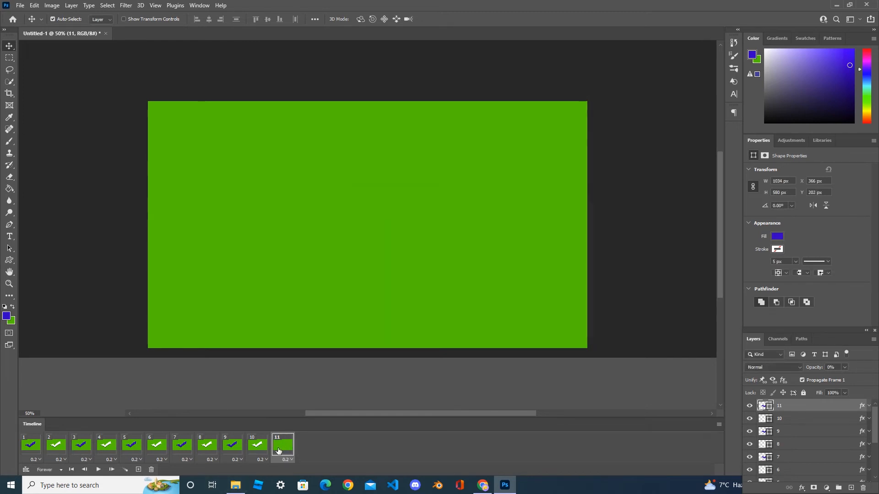
Step: Convert the frame animation to a video timeline and add the audio file "right tone original" to the audio track
{"action": "left_click", "coordinate": [26, 470]}
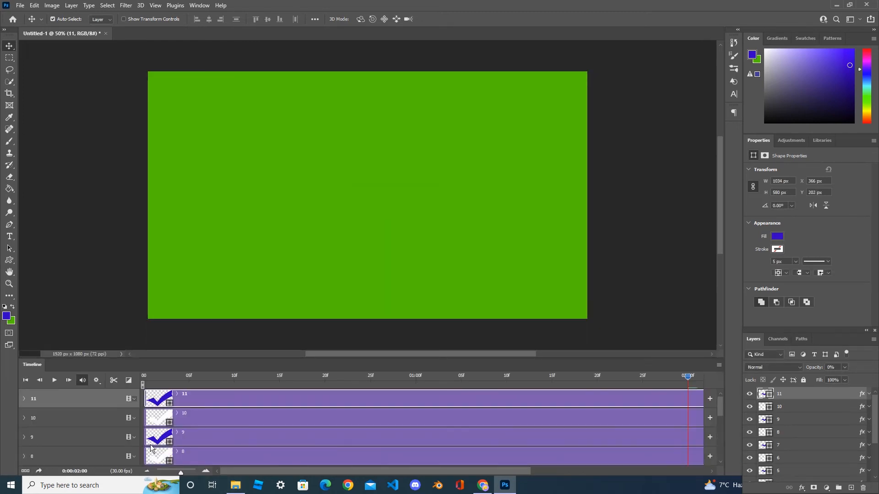
{"action": "scroll", "coordinate": [142, 460], "scroll_direction": "down", "scroll_amount": 5}
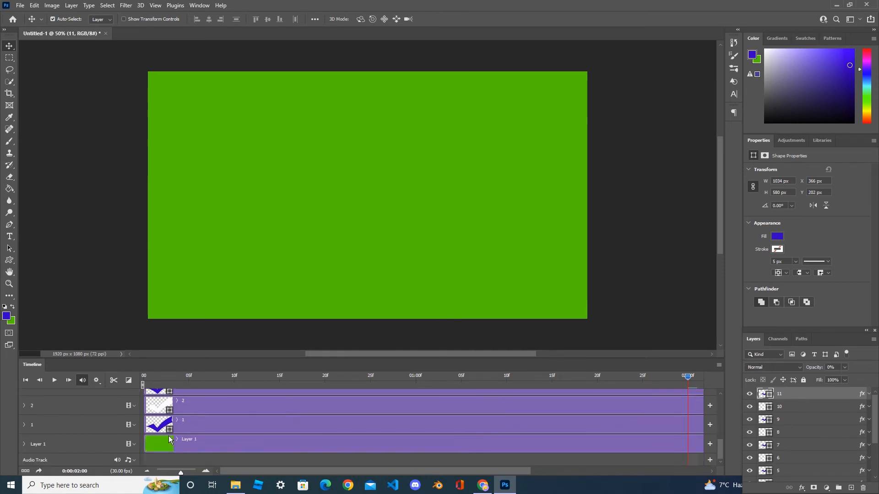
{"action": "left_click", "coordinate": [130, 461]}
{"action": "left_click", "coordinate": [156, 406]}
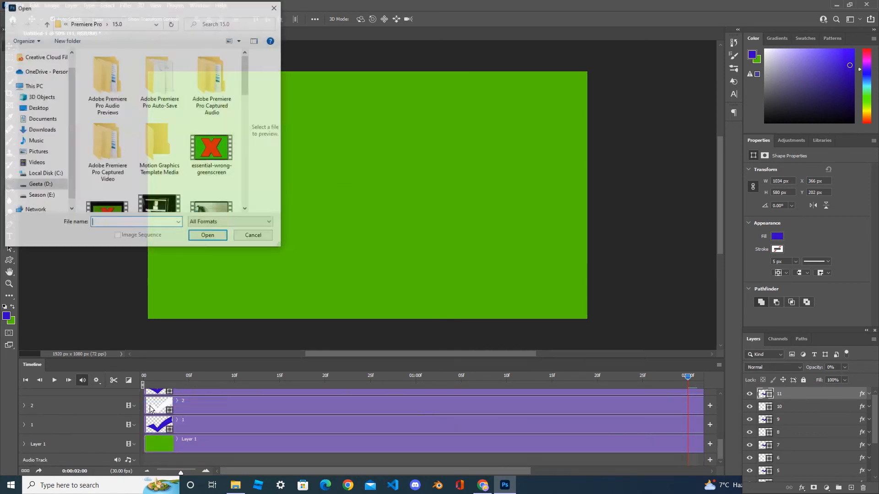
{"action": "scroll", "coordinate": [182, 170], "scroll_direction": "down", "scroll_amount": 10}
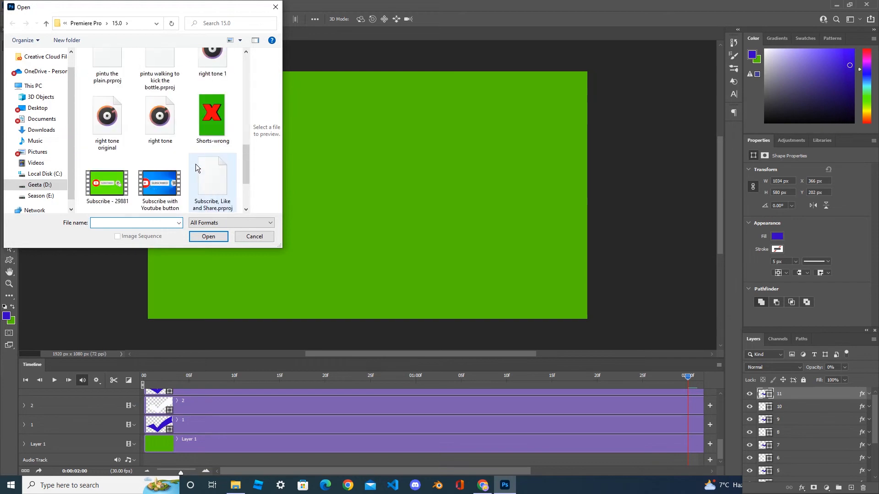
{"action": "double_click", "coordinate": [122, 120]}
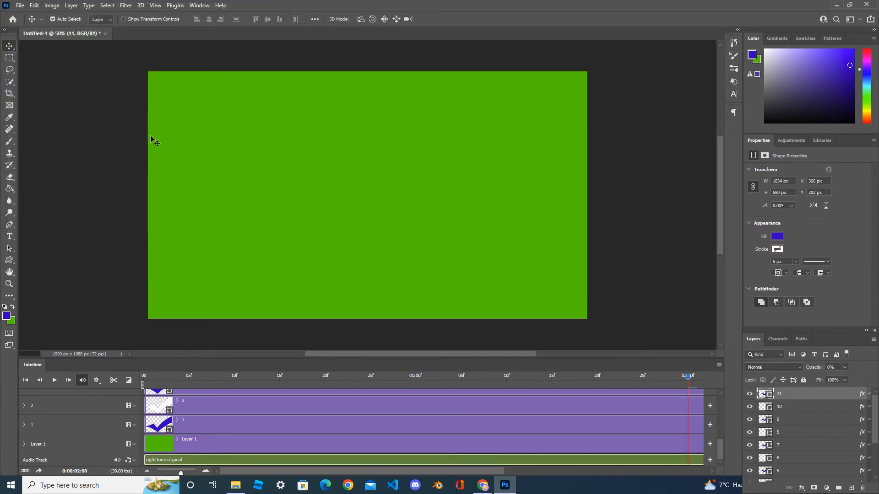
Step: Fit the whole audio clip in the timeline view and play the animation with its sound
{"action": "left_click_drag", "start_coordinate": [350, 471], "coordinate": [462, 476]}
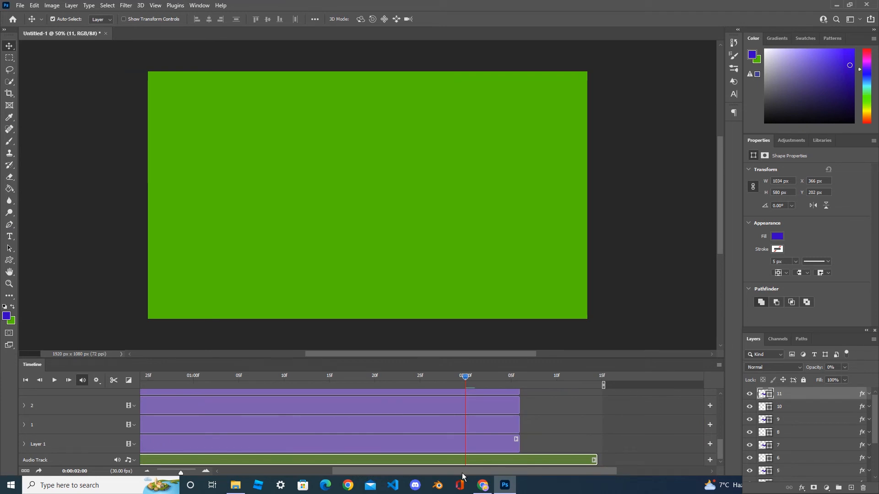
{"action": "left_click_drag", "start_coordinate": [462, 476], "coordinate": [472, 476]}
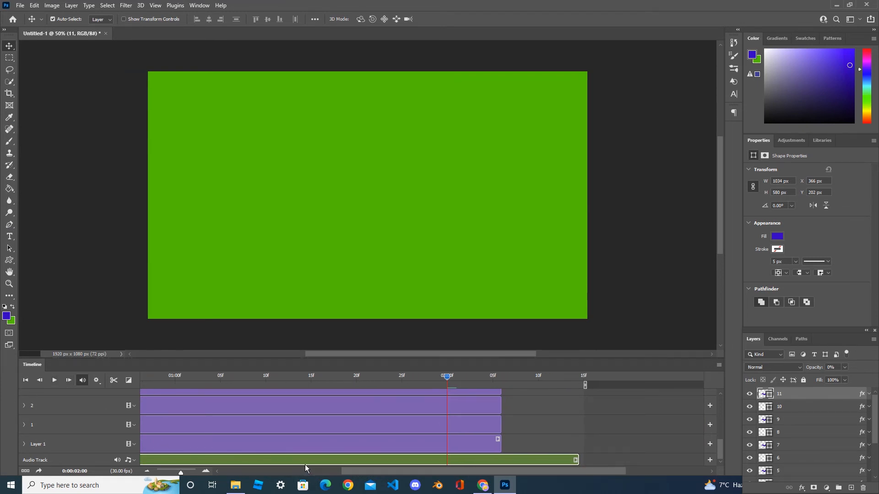
{"action": "left_click_drag", "start_coordinate": [181, 474], "coordinate": [173, 474]}
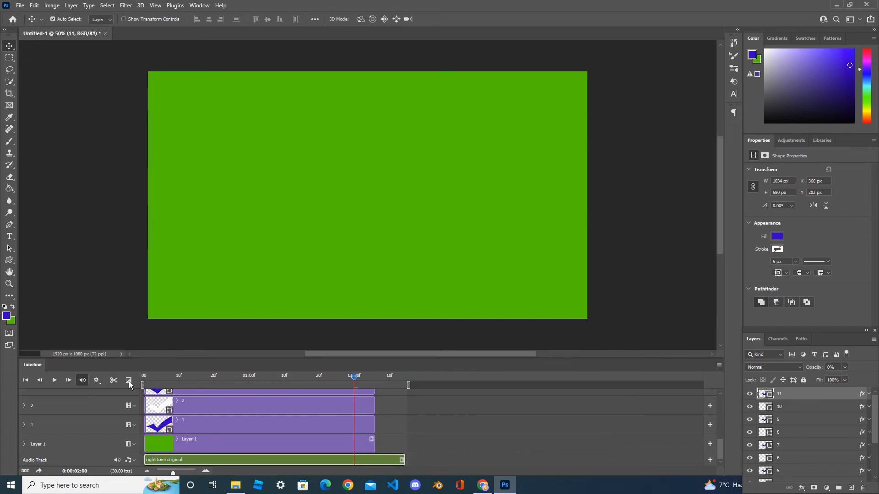
{"action": "left_click", "coordinate": [54, 380]}
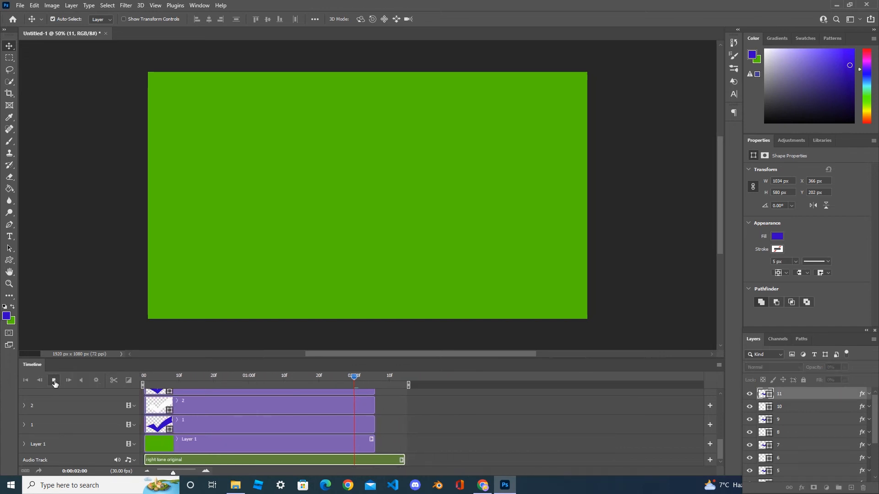
{"action": "left_click", "coordinate": [55, 381]}
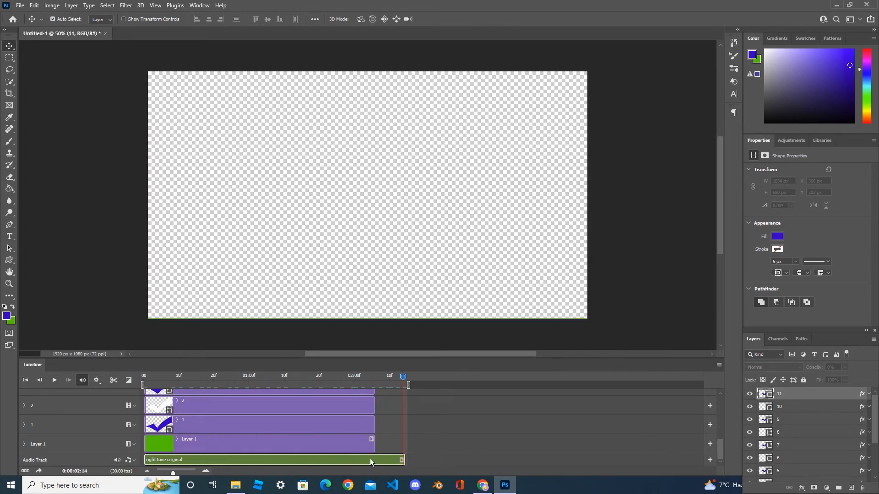
Step: Split the audio clip at 0:00:02:05, near the end of the video layers, and delete the leftover piece
{"action": "left_click_drag", "start_coordinate": [402, 378], "coordinate": [374, 378]}
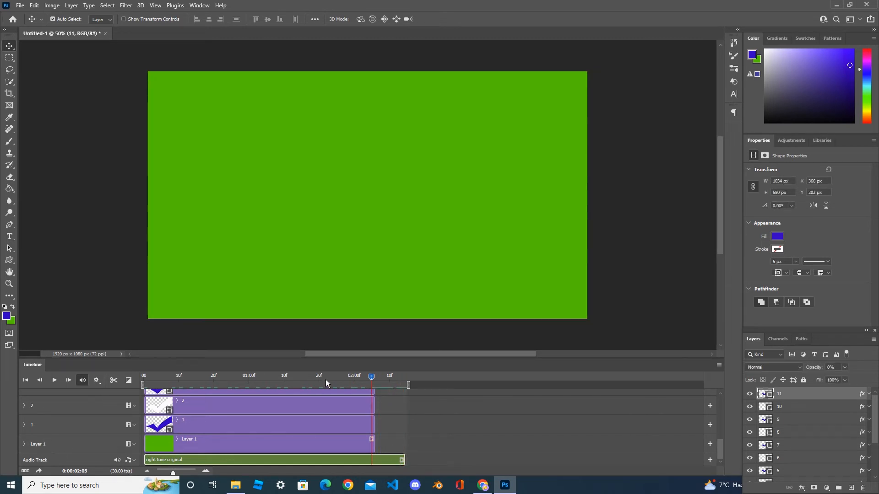
{"action": "left_click_drag", "start_coordinate": [371, 378], "coordinate": [373, 380]}
{"action": "left_click", "coordinate": [253, 459]}
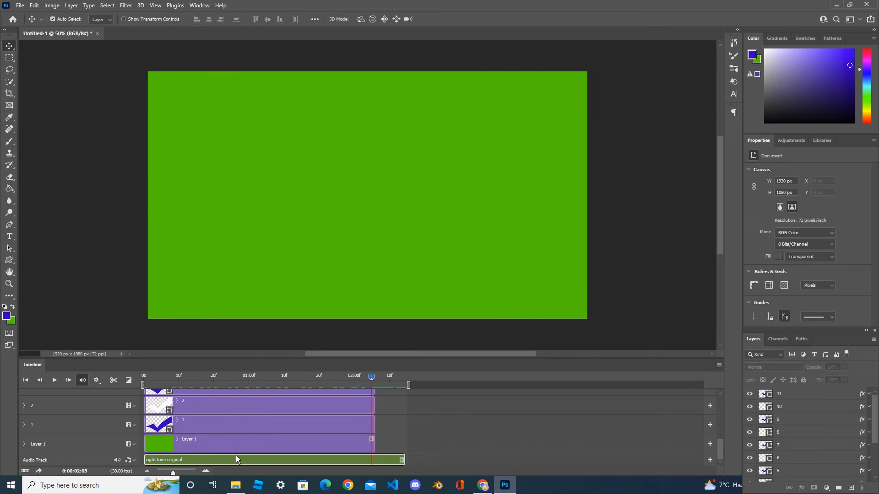
{"action": "left_click", "coordinate": [114, 381]}
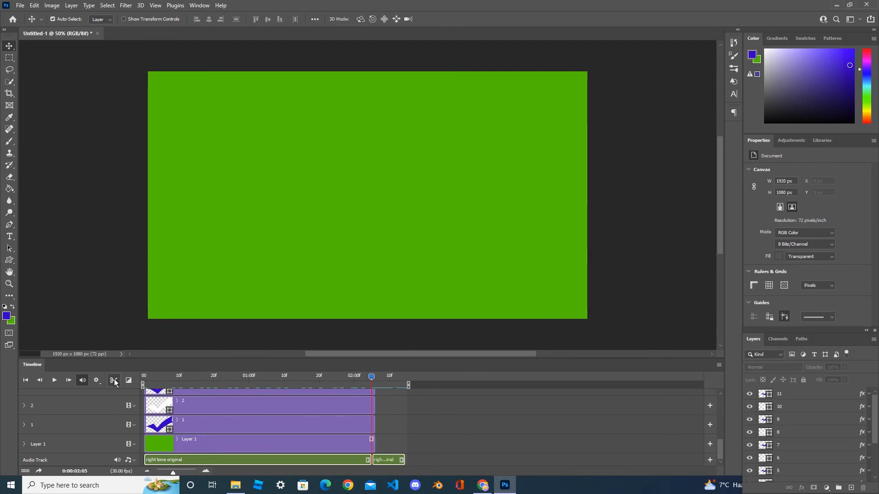
{"action": "left_click", "coordinate": [391, 461]}
{"action": "key", "text": "Delete"}
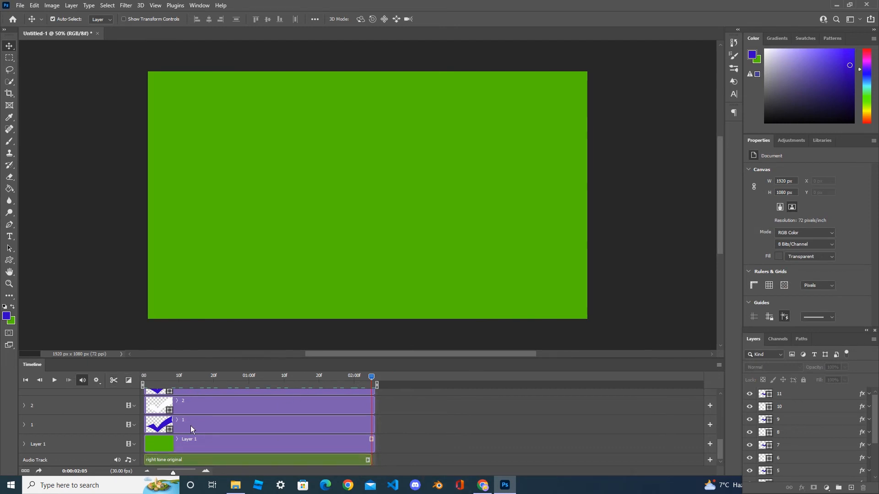
Step: Trim a few frames off the start of the audio clip and play the animation from the beginning
{"action": "left_click", "coordinate": [56, 382]}
{"action": "left_click", "coordinate": [57, 382]}
{"action": "left_click", "coordinate": [144, 459]}
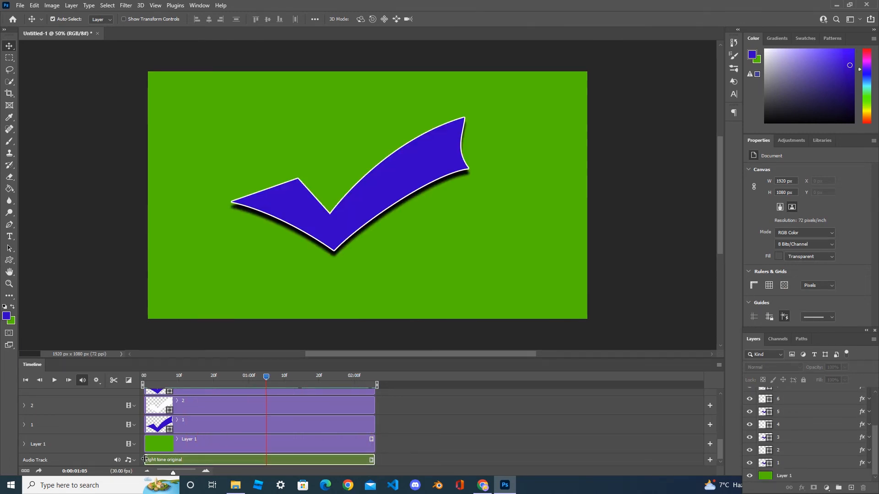
{"action": "left_click_drag", "start_coordinate": [144, 459], "coordinate": [154, 460]}
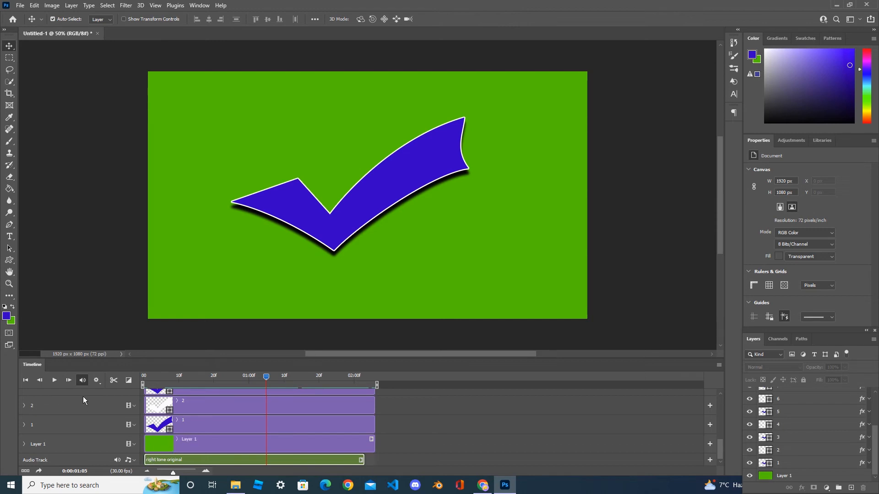
{"action": "left_click", "coordinate": [54, 380]}
{"action": "left_click", "coordinate": [55, 380]}
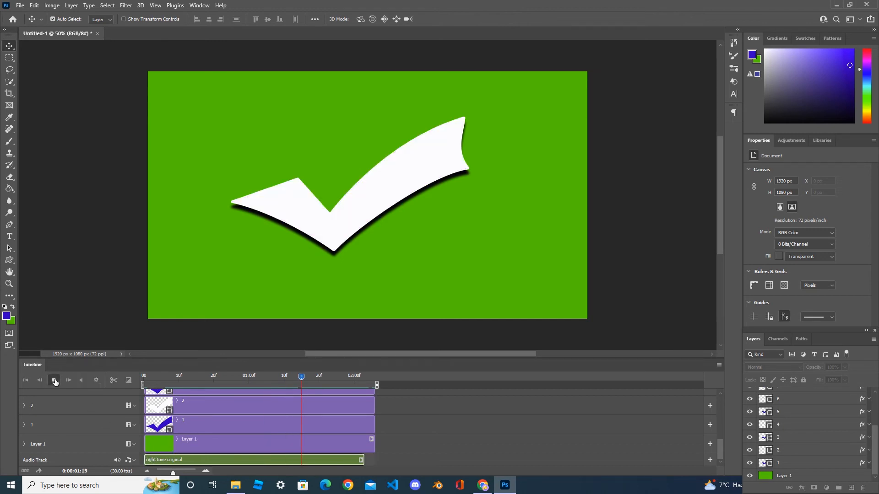
{"action": "left_click", "coordinate": [144, 376]}
{"action": "left_click", "coordinate": [57, 383]}
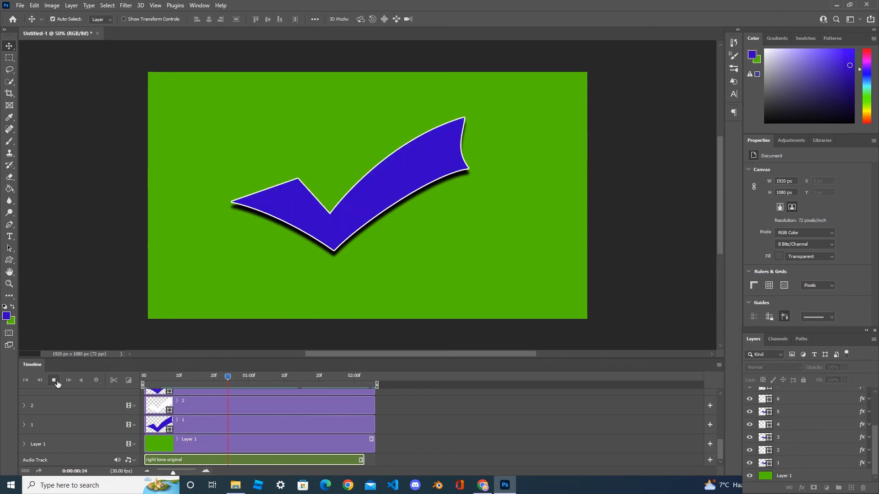
{"action": "left_click", "coordinate": [56, 382]}
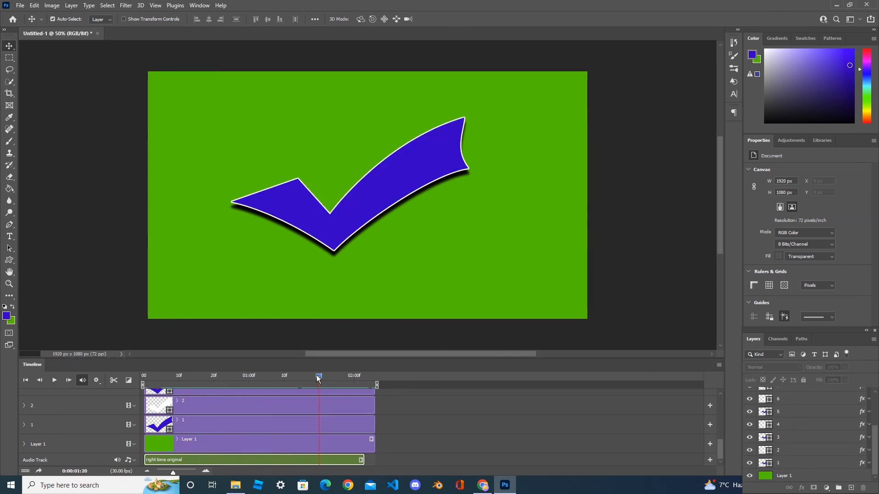
Step: Trim the start of the audio clip further so the clip ends at about 0:00:01:27, and play the animation
{"action": "left_click_drag", "start_coordinate": [319, 378], "coordinate": [182, 378]}
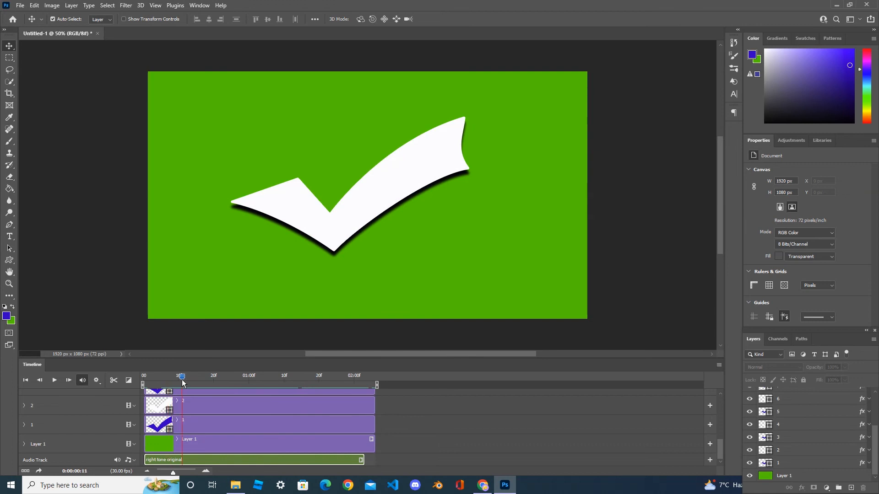
{"action": "left_click", "coordinate": [54, 381]}
{"action": "left_click", "coordinate": [55, 381]}
{"action": "left_click_drag", "start_coordinate": [254, 383], "coordinate": [192, 378]}
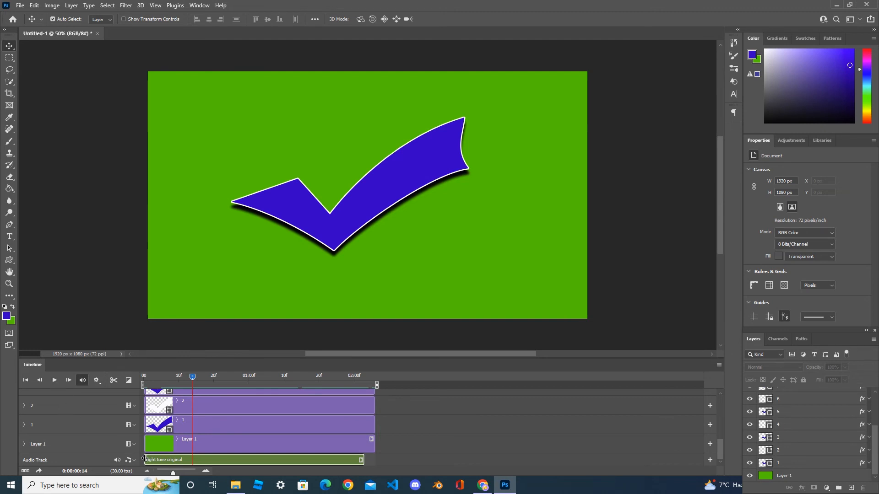
{"action": "left_click_drag", "start_coordinate": [144, 459], "coordinate": [167, 460]}
{"action": "left_click", "coordinate": [54, 380]}
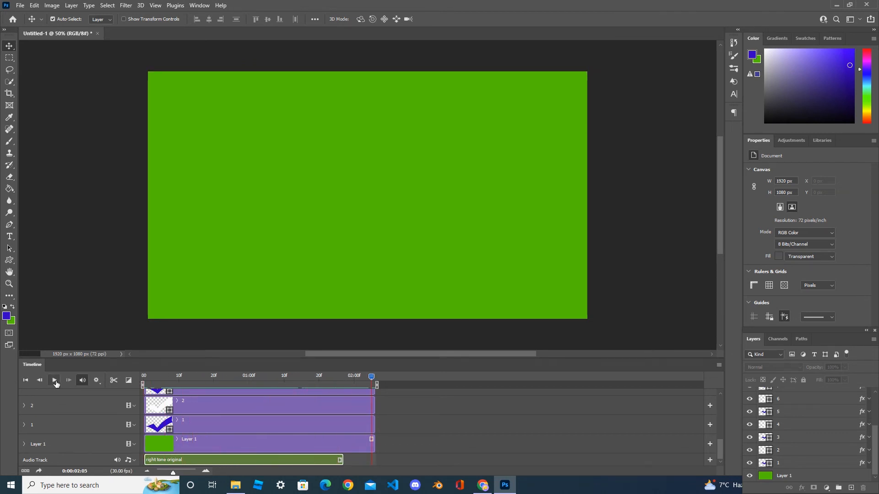
{"action": "left_click", "coordinate": [54, 381]}
Step: Split Layer 1 and layers 1 and 2 at 0:00:01:27, where the audio clip ends
{"action": "left_click", "coordinate": [351, 444]}
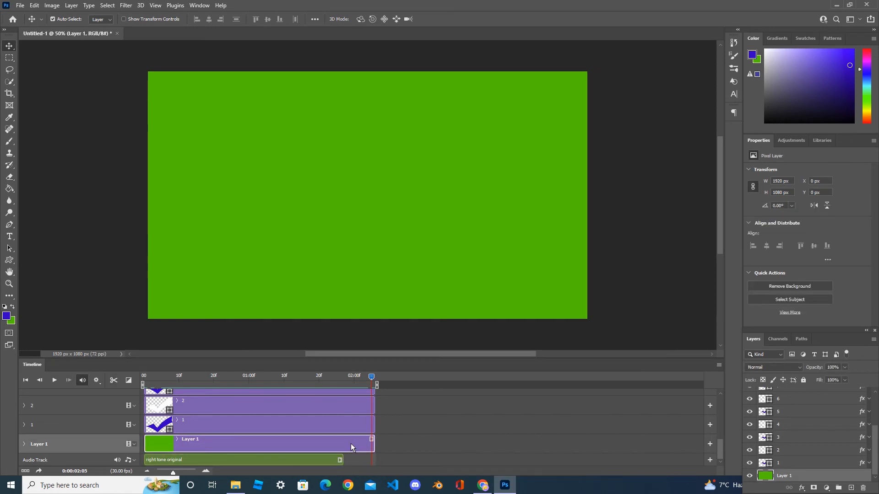
{"action": "left_click_drag", "start_coordinate": [375, 378], "coordinate": [345, 383]}
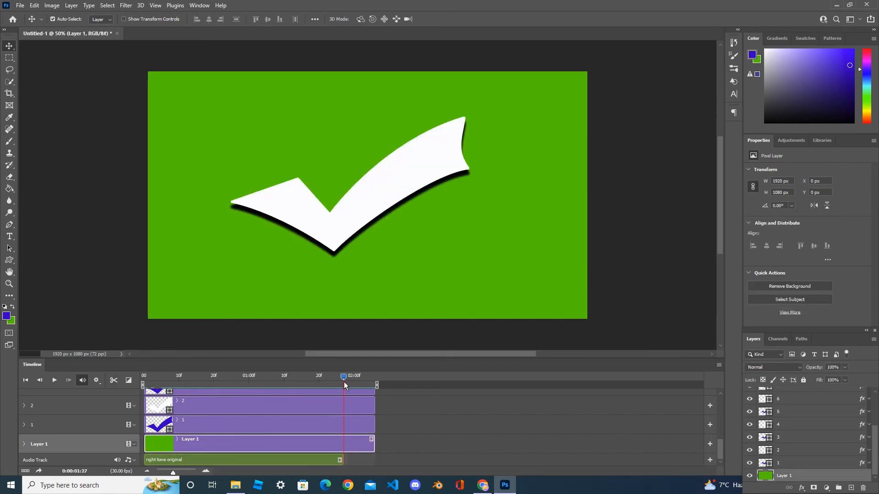
{"action": "left_click", "coordinate": [365, 418]}
{"action": "left_click", "coordinate": [359, 401], "text": "shift"}
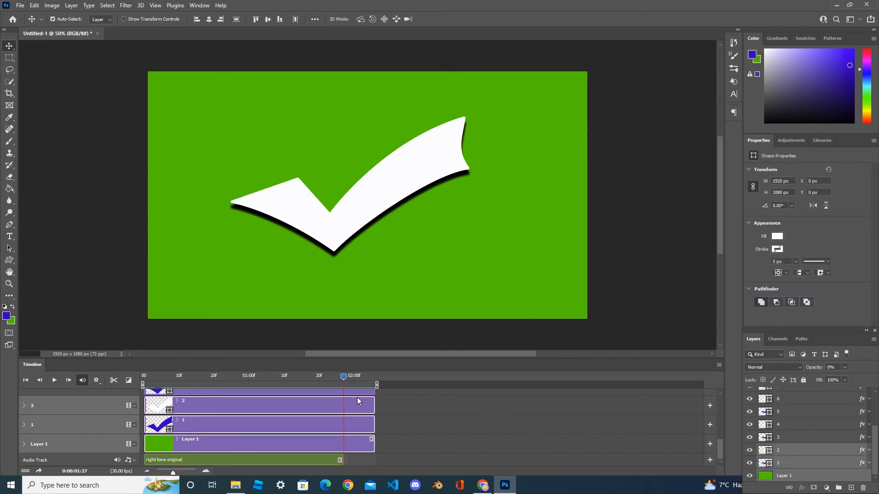
{"action": "left_click", "coordinate": [115, 383]}
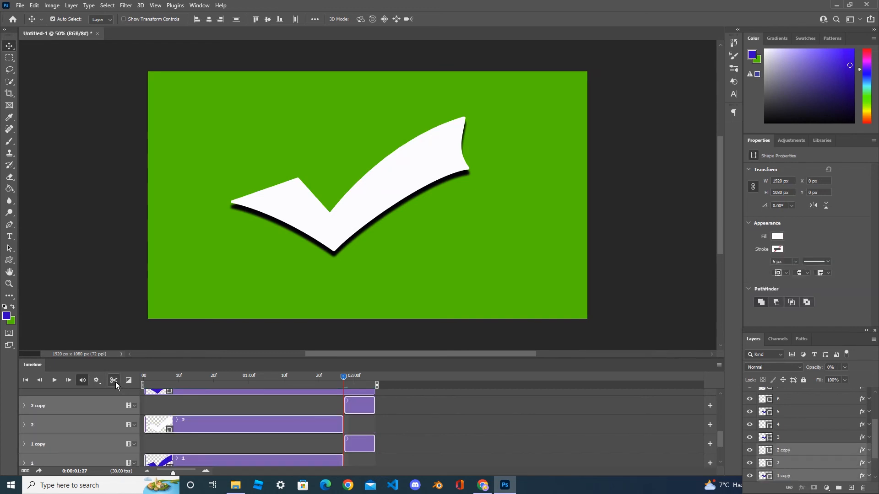
Step: Delete the leftover pieces of layers 2, 1 and Layer 1 that follow the split
{"action": "left_click", "coordinate": [362, 409]}
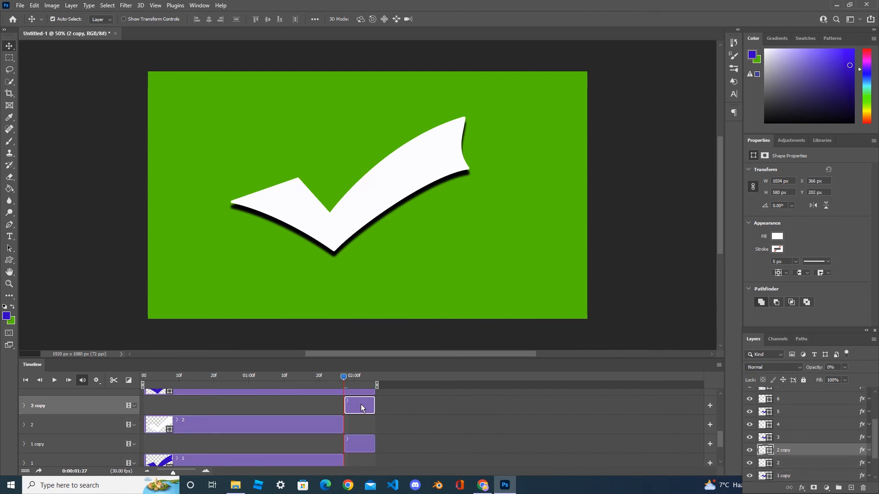
{"action": "key", "text": "Delete"}
{"action": "left_click", "coordinate": [362, 430]}
{"action": "left_click", "coordinate": [359, 446]}
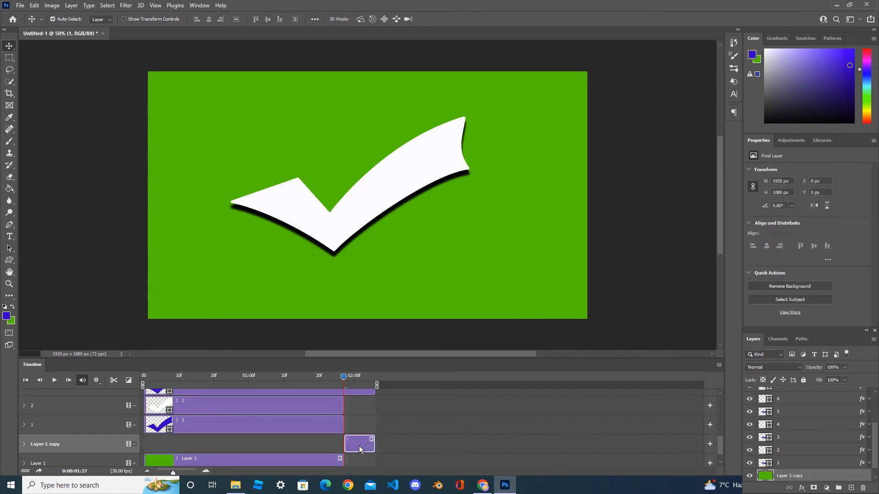
{"action": "key", "text": "Delete"}
Step: Split layers 3 through 11 at 0:00:01:27
{"action": "left_click_drag", "start_coordinate": [720, 450], "coordinate": [724, 392]}
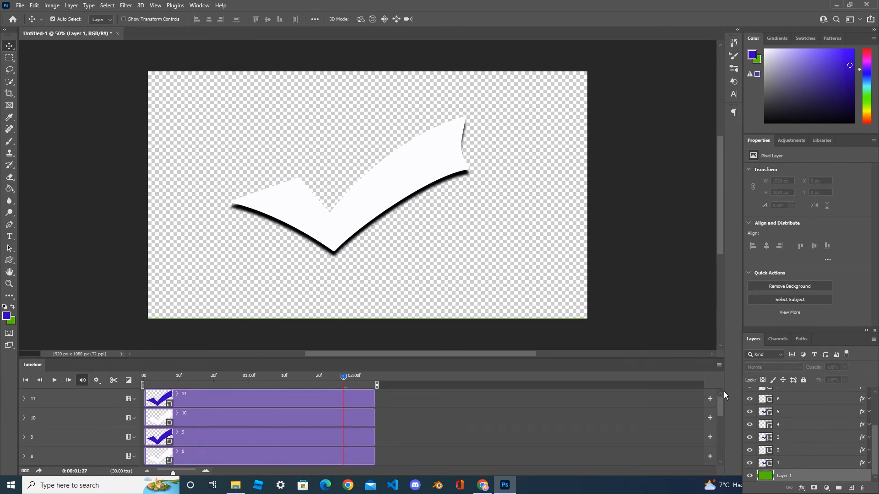
{"action": "left_click", "coordinate": [237, 395]}
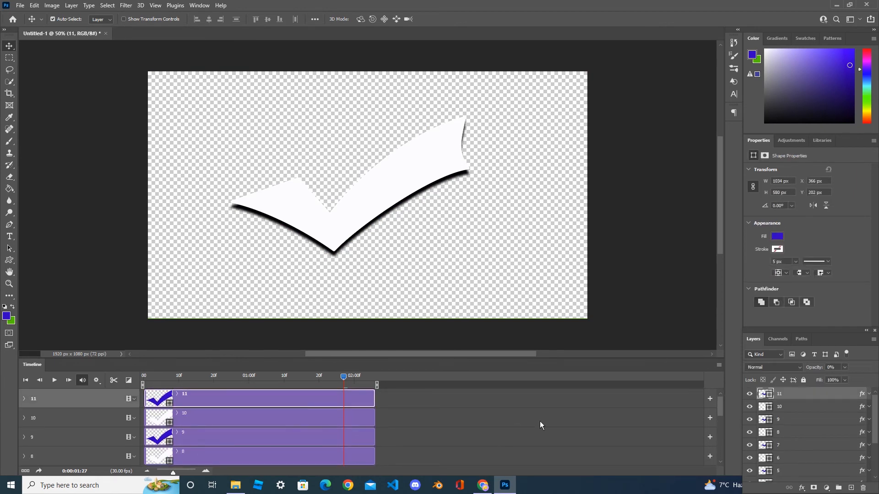
{"action": "left_click_drag", "start_coordinate": [723, 405], "coordinate": [705, 429]}
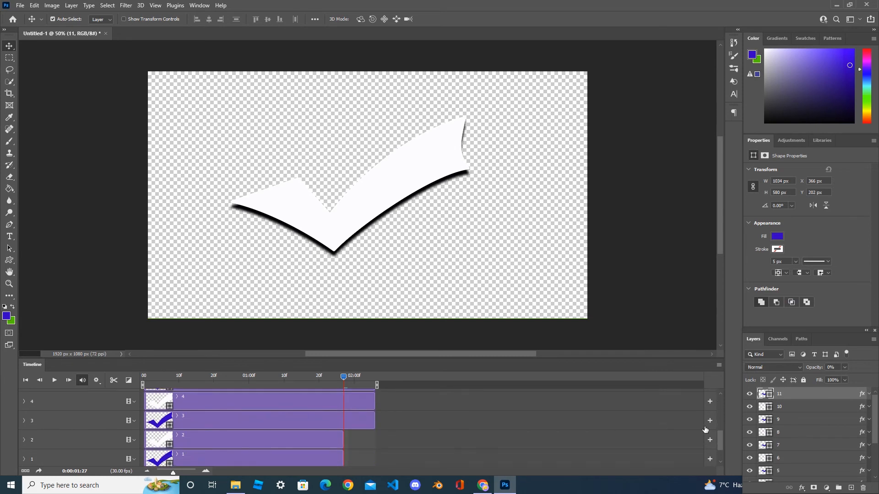
{"action": "left_click", "coordinate": [323, 424], "text": "shift"}
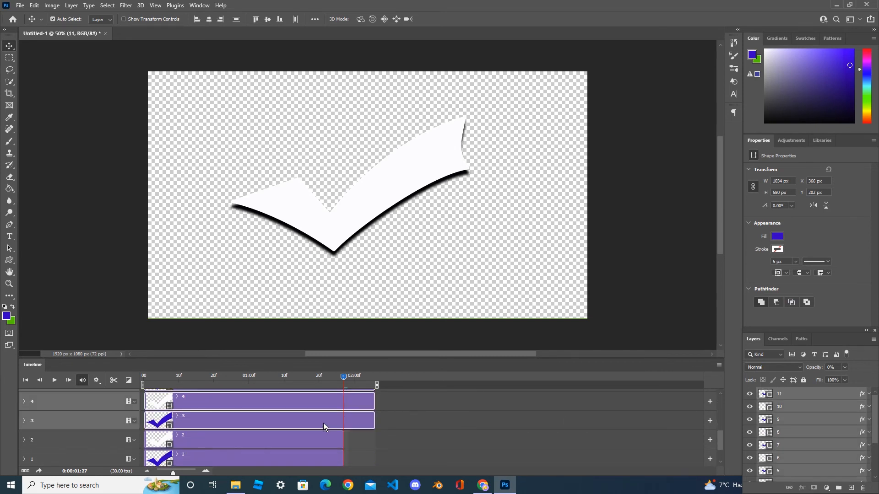
{"action": "left_click", "coordinate": [116, 381]}
Step: Delete the leftover pieces of layers 4 through 11 that follow the split at 0:00:01:27
{"action": "scroll", "coordinate": [723, 424], "scroll_direction": "up", "scroll_amount": 5}
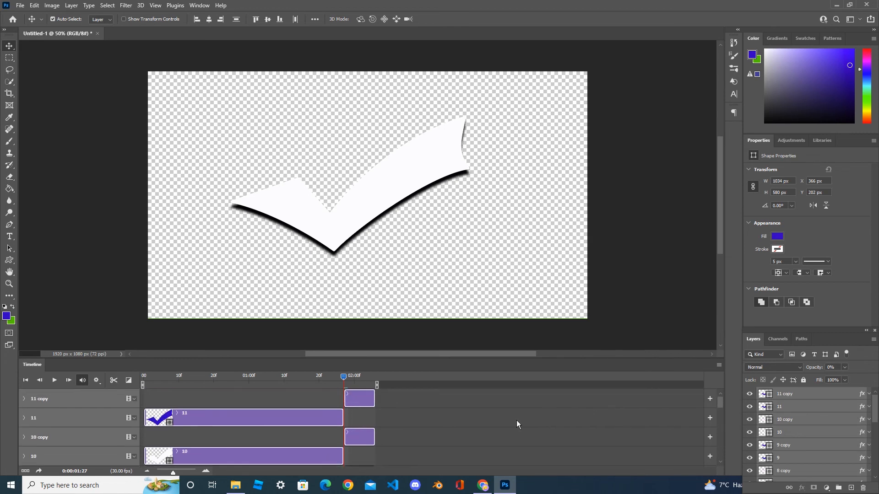
{"action": "left_click", "coordinate": [355, 402]}
{"action": "left_click", "coordinate": [365, 436], "text": "shift"}
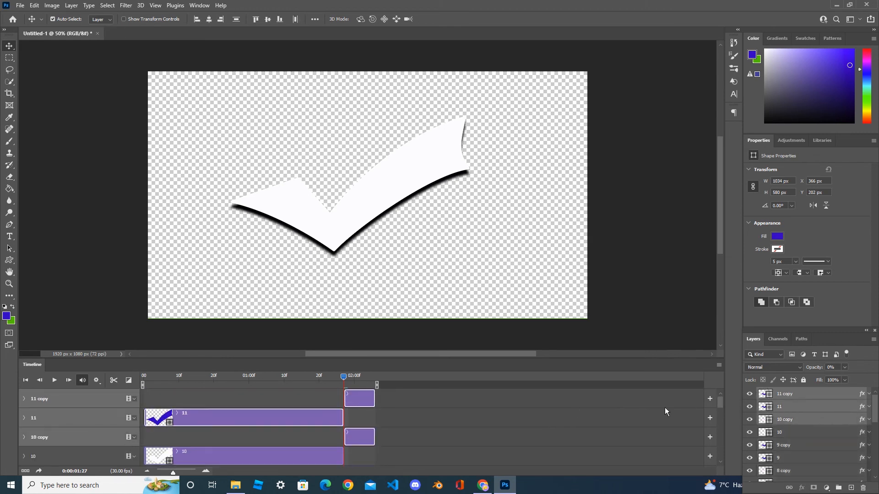
{"action": "left_click", "coordinate": [358, 400]}
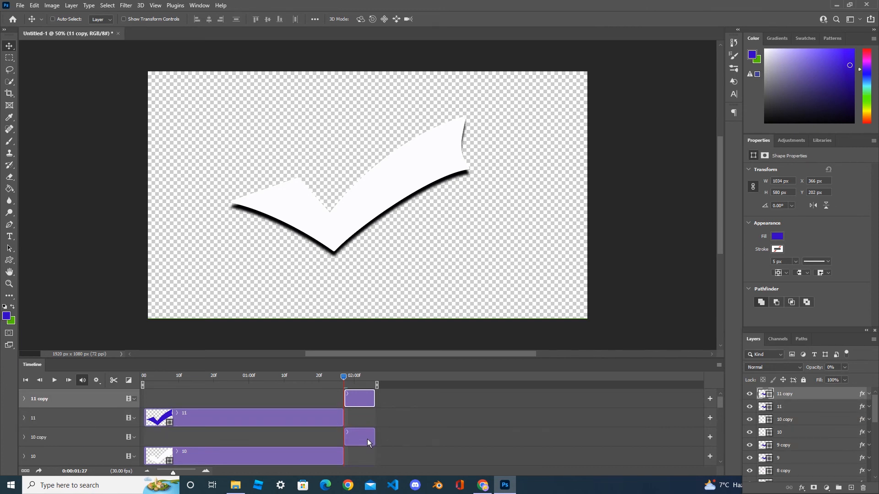
{"action": "left_click", "coordinate": [368, 439], "text": "ctrl"}
{"action": "scroll", "coordinate": [720, 404], "scroll_direction": "down", "scroll_amount": 2}
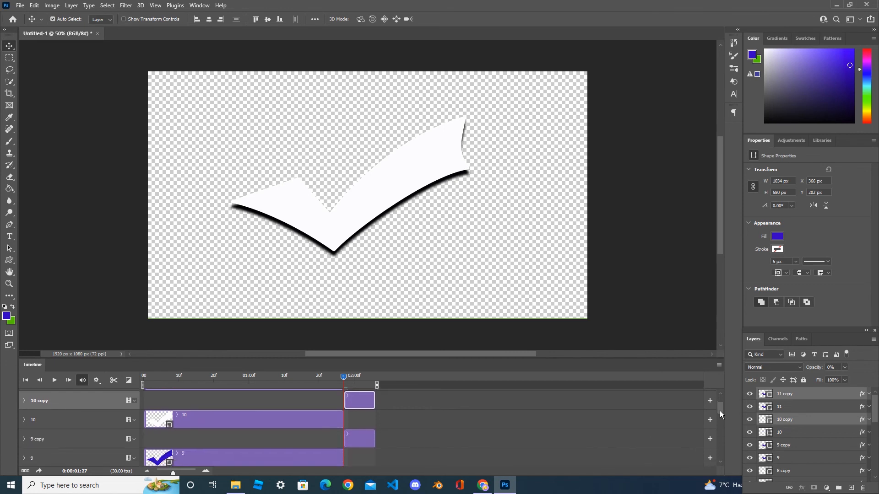
{"action": "left_click_drag", "start_coordinate": [720, 410], "coordinate": [720, 416]}
{"action": "left_click", "coordinate": [359, 394], "text": "ctrl"}
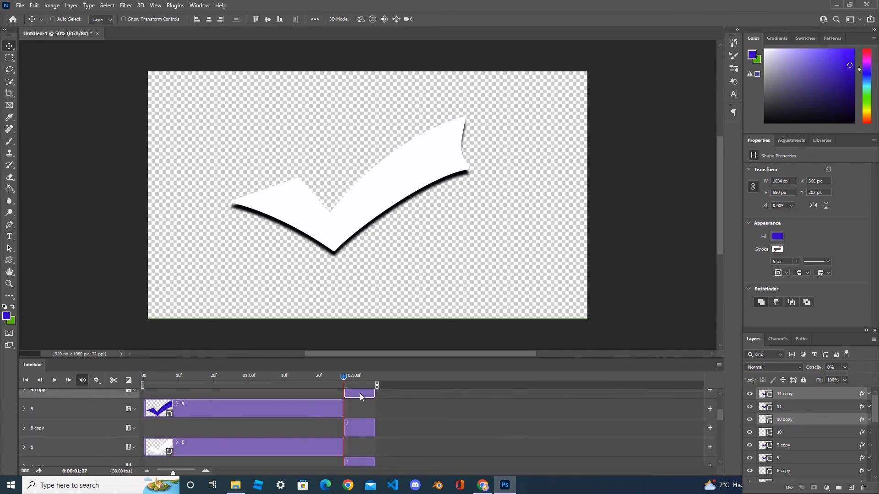
{"action": "left_click", "coordinate": [368, 424], "text": "ctrl"}
{"action": "left_click", "coordinate": [364, 462], "text": "ctrl"}
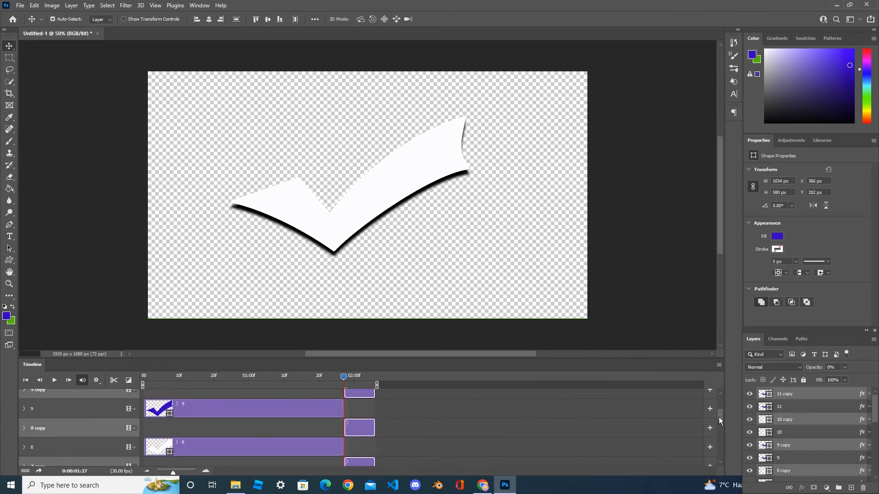
{"action": "left_click_drag", "start_coordinate": [719, 417], "coordinate": [722, 434]}
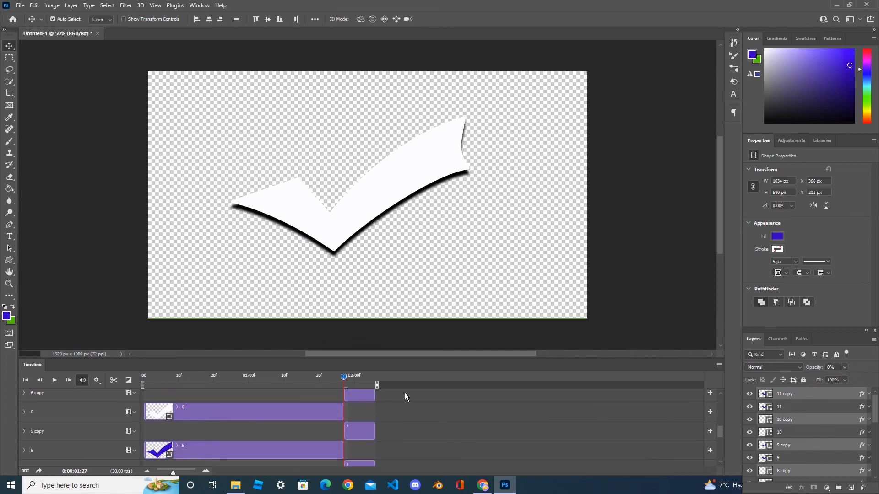
{"action": "left_click", "coordinate": [364, 396], "text": "ctrl"}
{"action": "left_click", "coordinate": [367, 425], "text": "ctrl"}
{"action": "left_click", "coordinate": [365, 461], "text": "ctrl"}
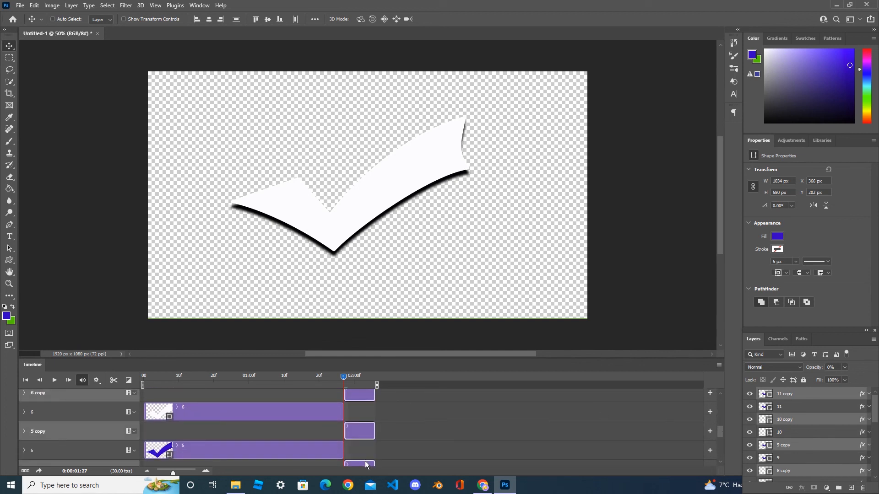
{"action": "key", "text": "Delete"}
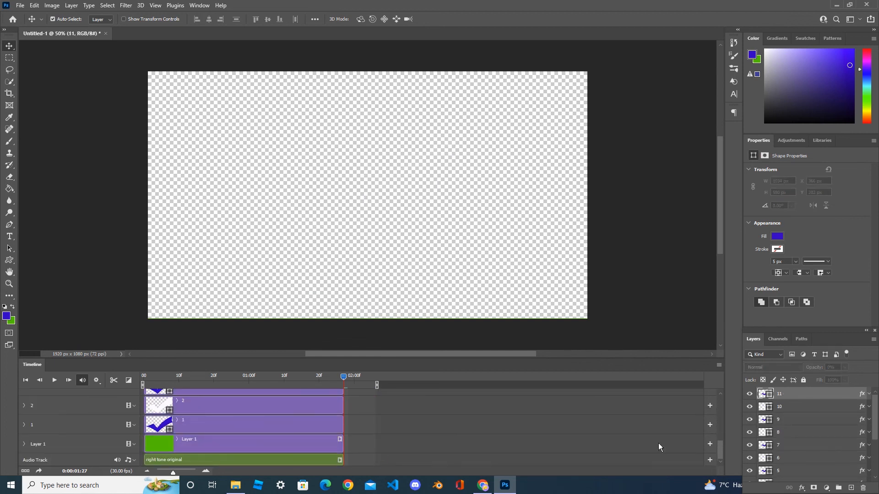
Step: Delete the leftover piece of layer 3 that follows the split, and play the trimmed animation
{"action": "left_click_drag", "start_coordinate": [721, 447], "coordinate": [717, 428]}
{"action": "left_click", "coordinate": [348, 450]}
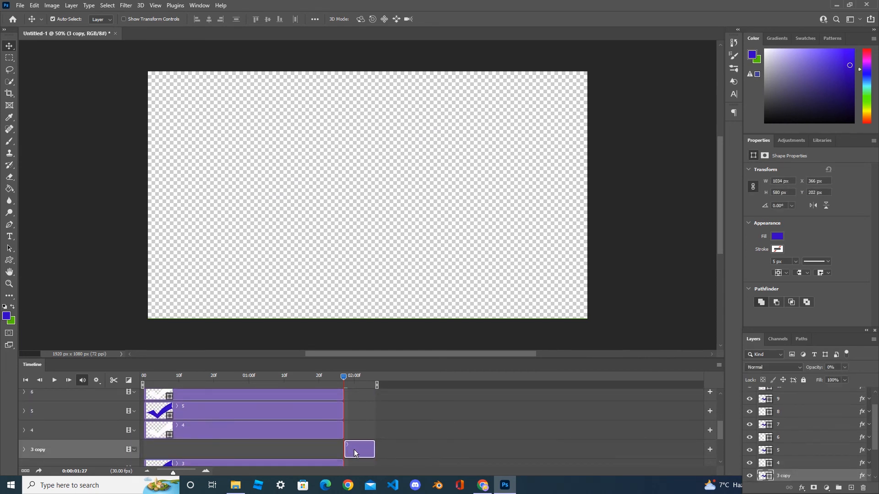
{"action": "key", "text": "Delete"}
{"action": "left_click_drag", "start_coordinate": [724, 428], "coordinate": [719, 382]}
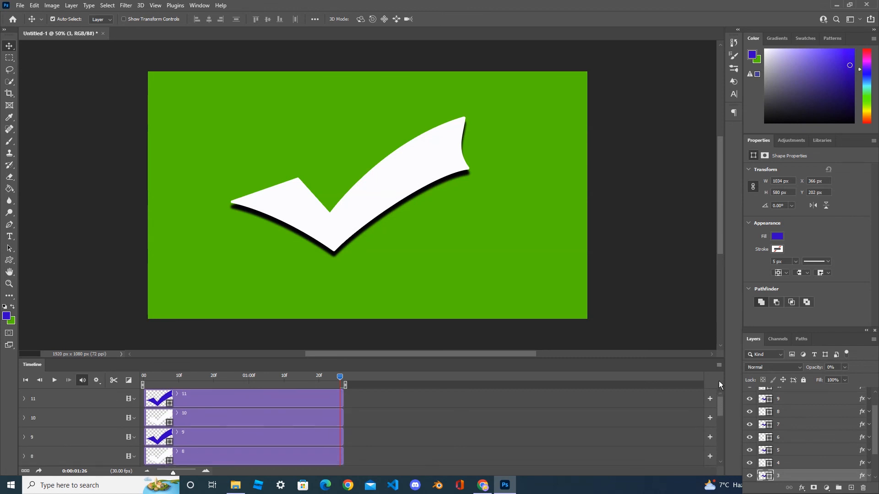
{"action": "left_click", "coordinate": [54, 380]}
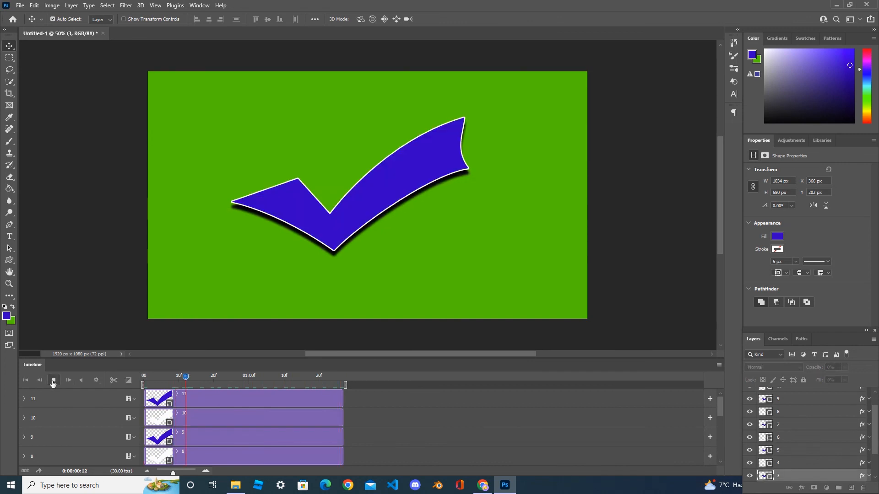
{"action": "left_click", "coordinate": [54, 381]}
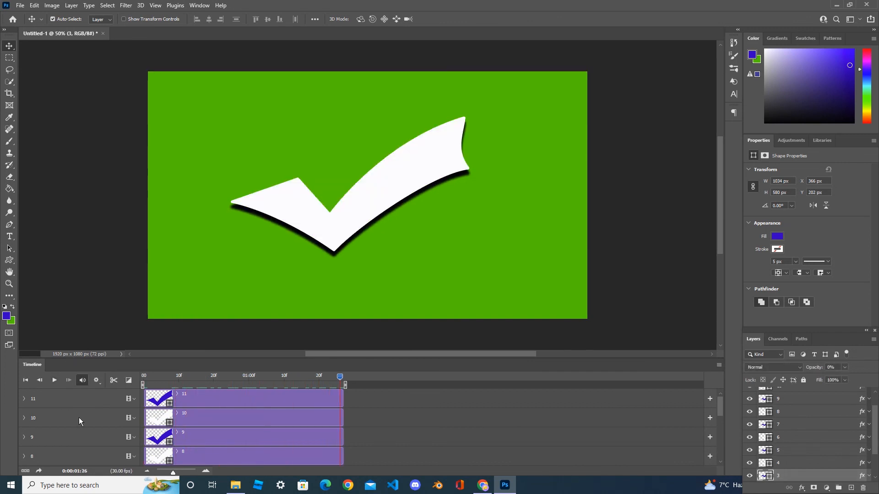
Step: Render the animation as a video named Essential Right Green Screen.mp4 in the Documents folder
{"action": "left_click", "coordinate": [39, 471]}
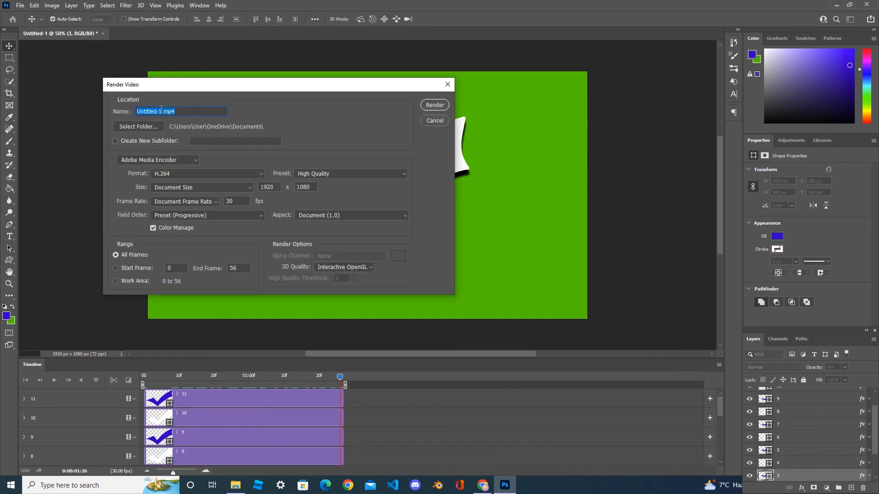
{"action": "left_click_drag", "start_coordinate": [160, 110], "coordinate": [99, 108]}
{"action": "type", "text": "Essent"}
{"action": "type", "text": "ial"}
{"action": "type", "text": "-right"}
{"action": "key", "text": "BackSpace"}
{"action": "key", "text": "BackSpace"}
{"action": "key", "text": "BackSpace"}
{"action": "key", "text": "BackSpace"}
{"action": "type", "text": "Right GreenScreenc"}
{"action": "key", "text": "BackSpace"}
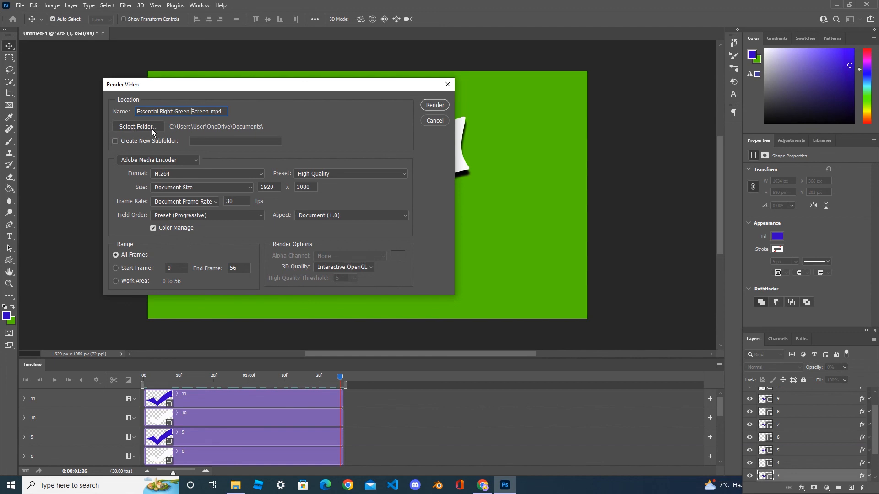
{"action": "left_click", "coordinate": [438, 106]}
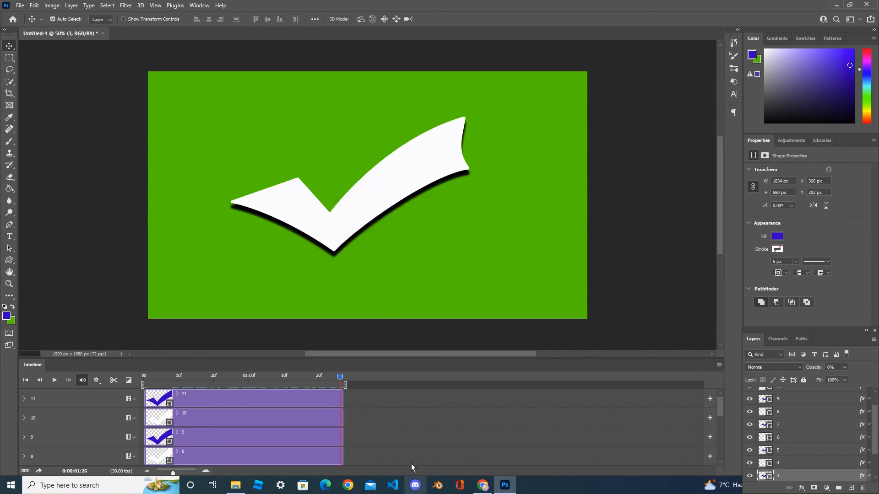
Step: Switch to File Explorer and check the rendered Essential Right Green Screen video in the Documents folder
{"action": "left_click", "coordinate": [238, 486]}
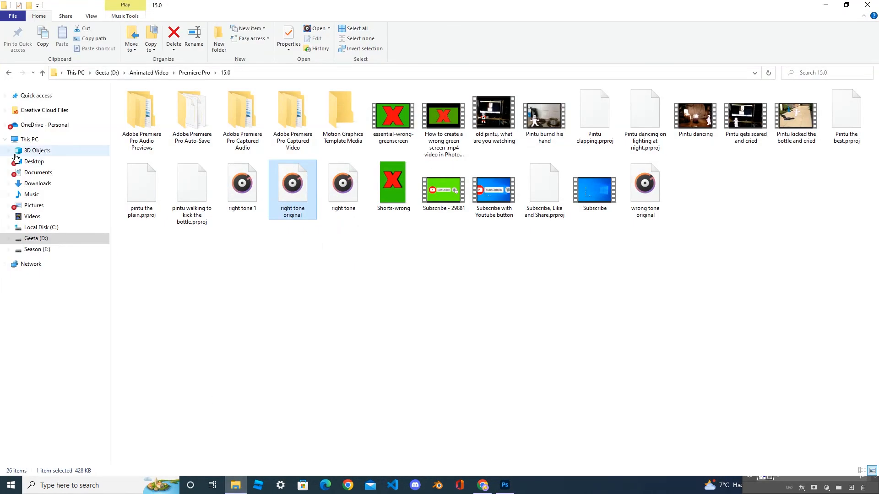
{"action": "left_click", "coordinate": [39, 174]}
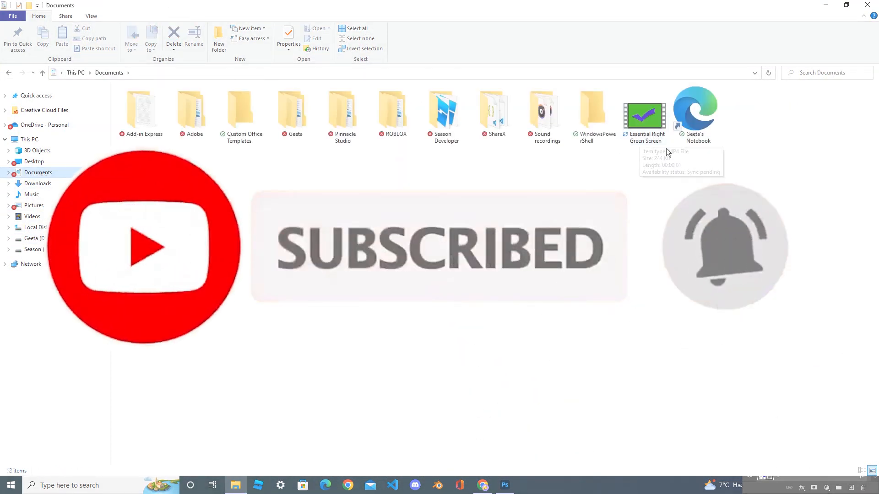
{"action": "mouse_move", "coordinate": [640, 136]}
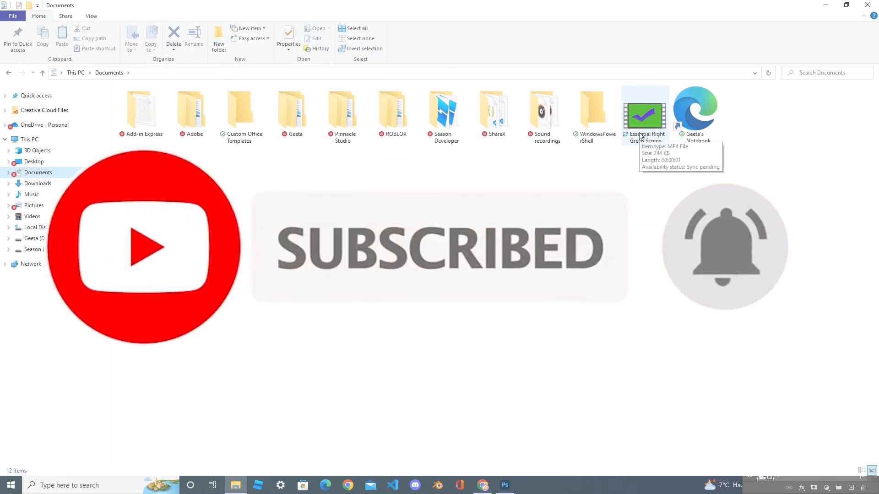